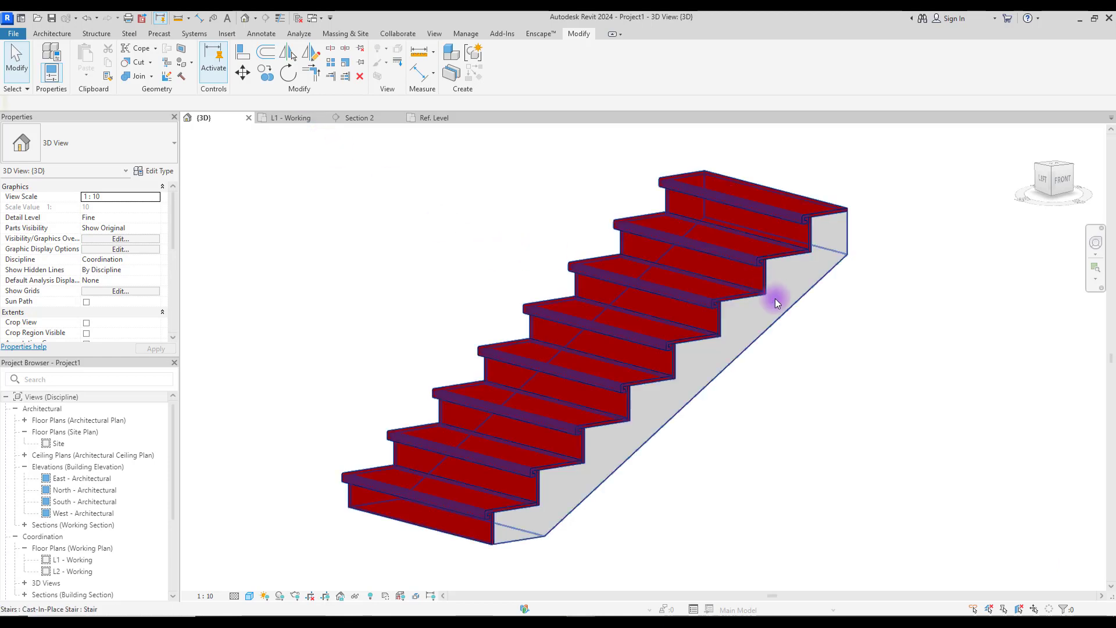
Examine the monolithic stair's nosing in the 3D view and its profile shape in the Nosing Profile 05 family
{"action": "left_click", "coordinate": [779, 323]}
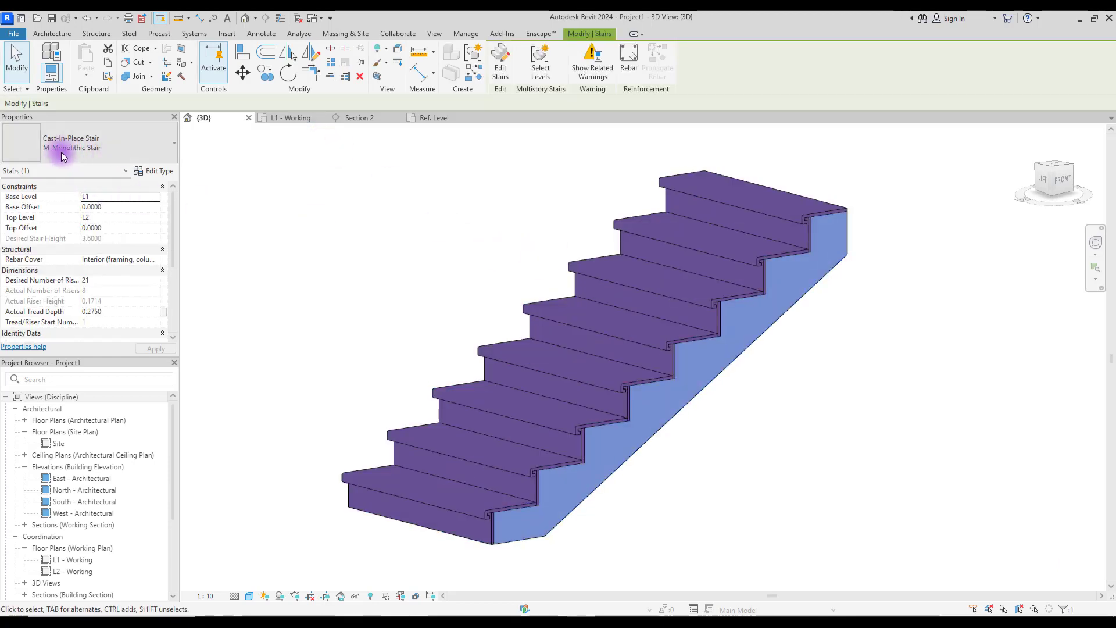
{"action": "left_click", "coordinate": [410, 212]}
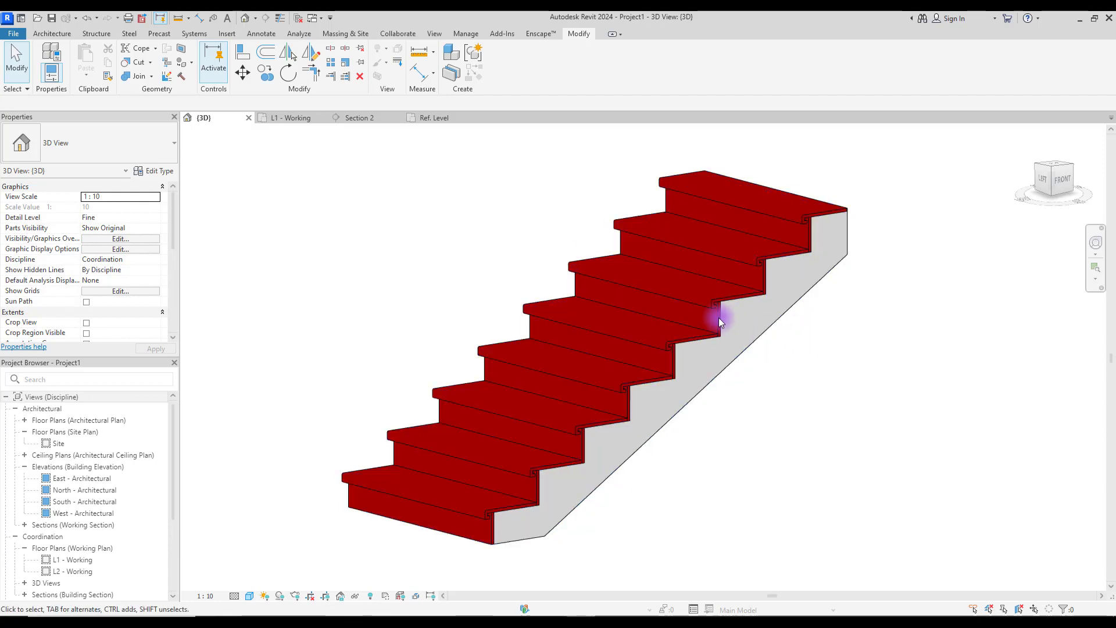
{"action": "scroll", "coordinate": [750, 250], "scroll_direction": "up", "scroll_amount": 5}
{"action": "scroll", "coordinate": [745, 242], "scroll_direction": "up", "scroll_amount": 3}
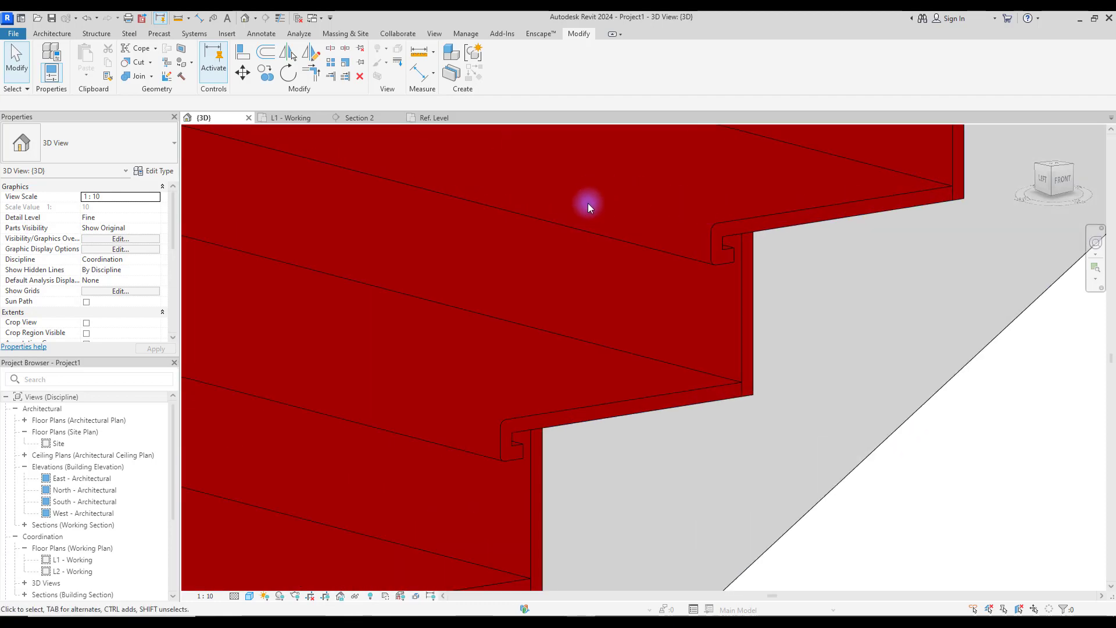
{"action": "left_click", "coordinate": [434, 117]}
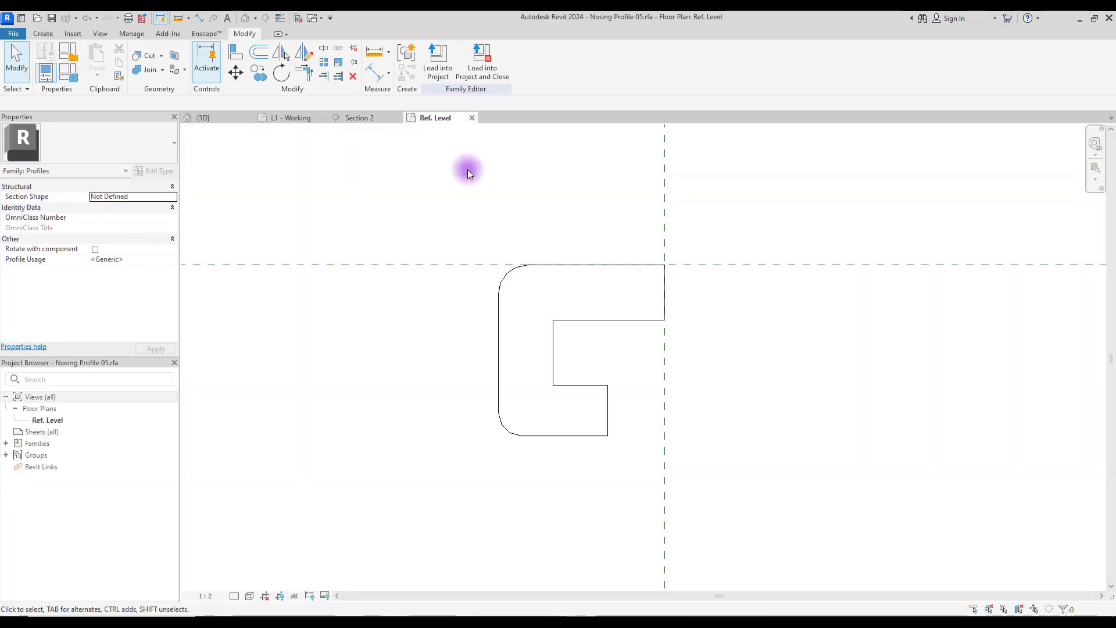
{"action": "scroll", "coordinate": [424, 314], "scroll_direction": "down", "scroll_amount": 2}
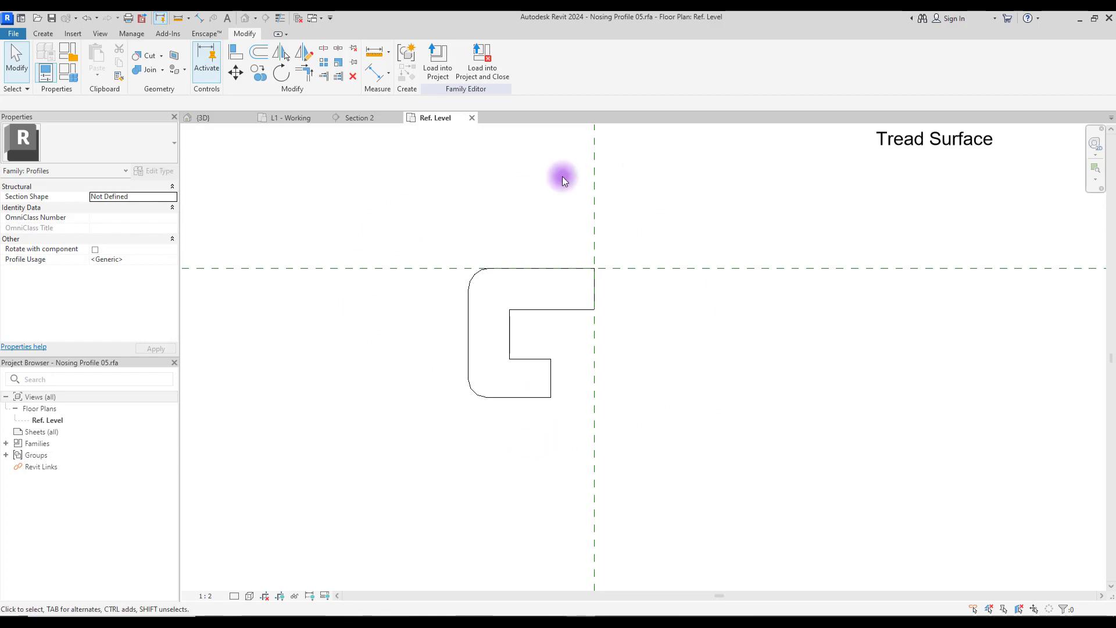
Create a new family from the Baluster.rft template and change its length units to decimal metres
{"action": "left_click", "coordinate": [13, 33]}
{"action": "mouse_move", "coordinate": [68, 76]}
{"action": "left_click", "coordinate": [124, 111]}
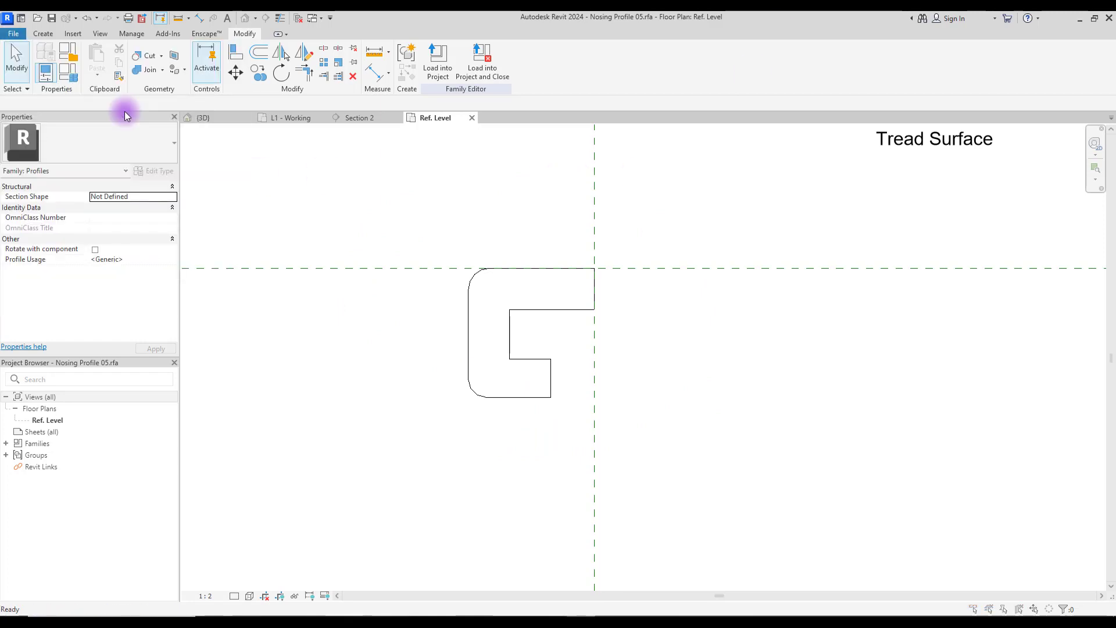
{"action": "right_click", "coordinate": [346, 131]}
{"action": "left_click", "coordinate": [497, 190]}
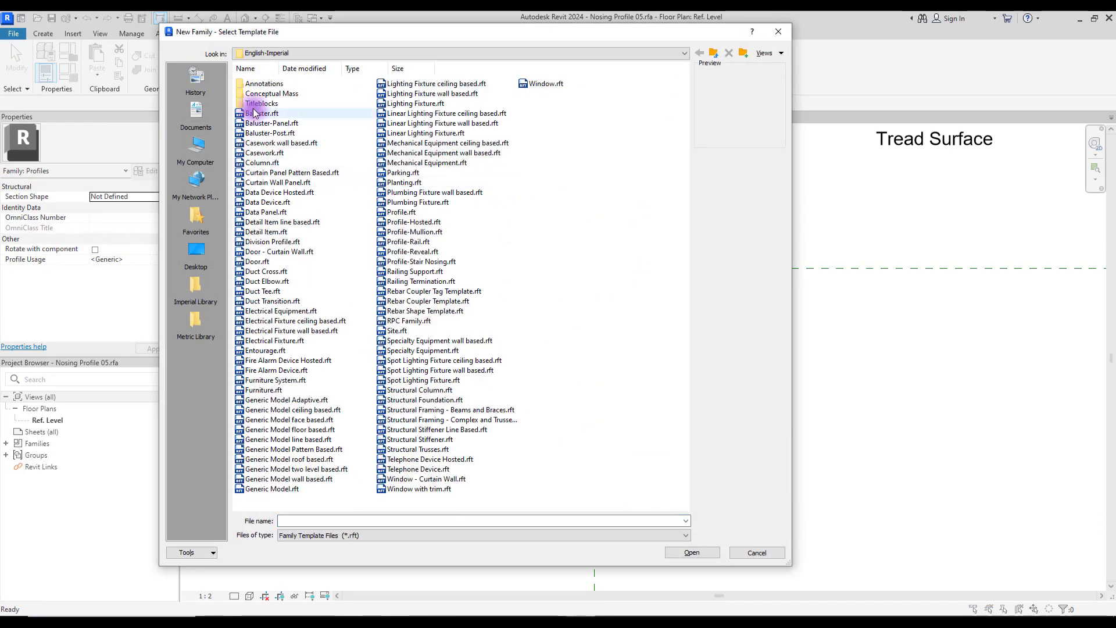
{"action": "double_click", "coordinate": [256, 110]}
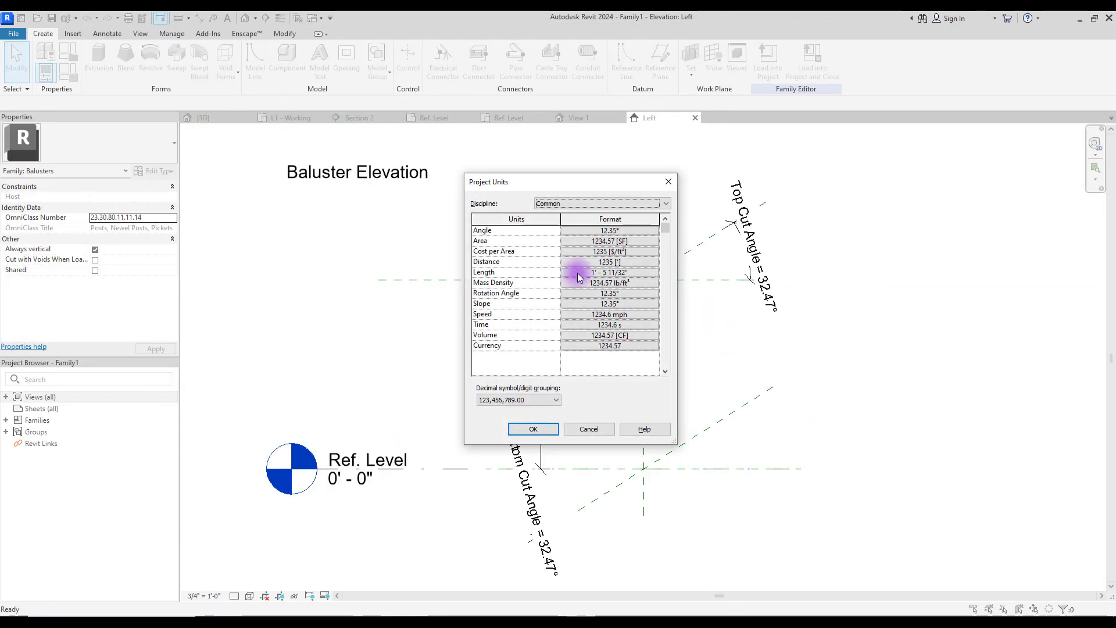
{"action": "left_click", "coordinate": [578, 273]}
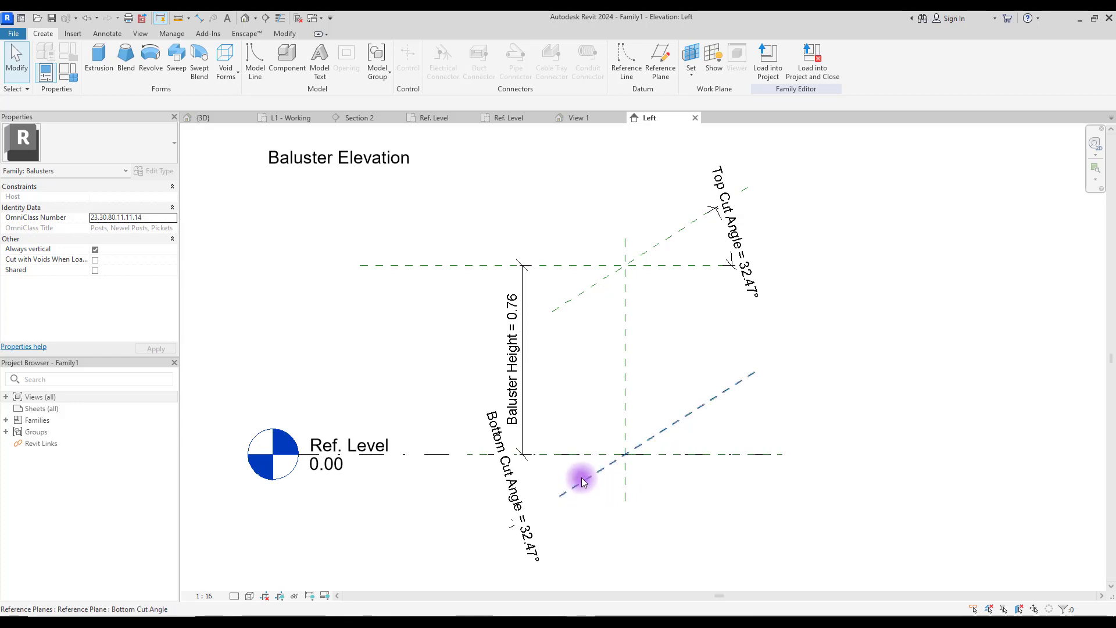
Start an extrusion on the work plane Reference Plane : Center (Left/Right)
{"action": "left_click", "coordinate": [99, 58]}
{"action": "left_click", "coordinate": [659, 155]}
{"action": "left_click", "coordinate": [98, 64]}
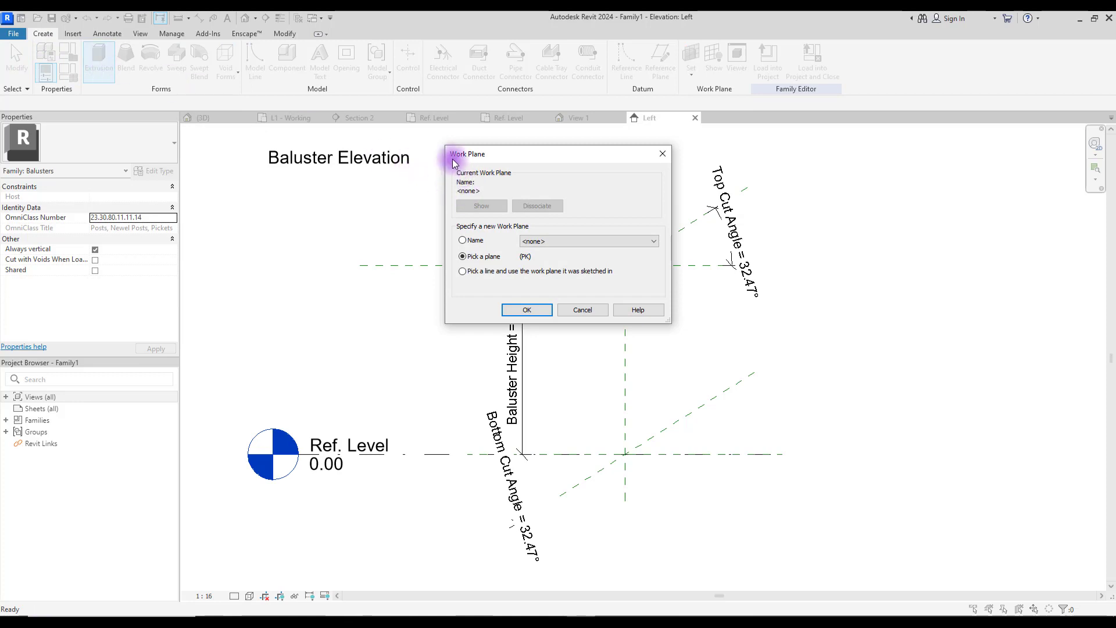
{"action": "left_click", "coordinate": [572, 240]}
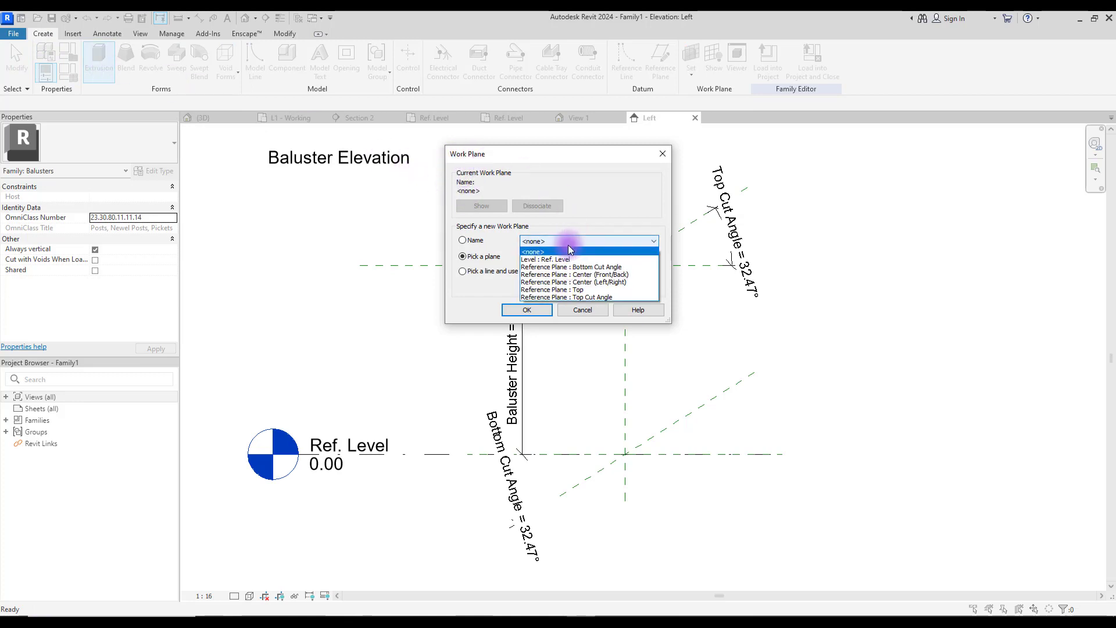
{"action": "left_click", "coordinate": [581, 282]}
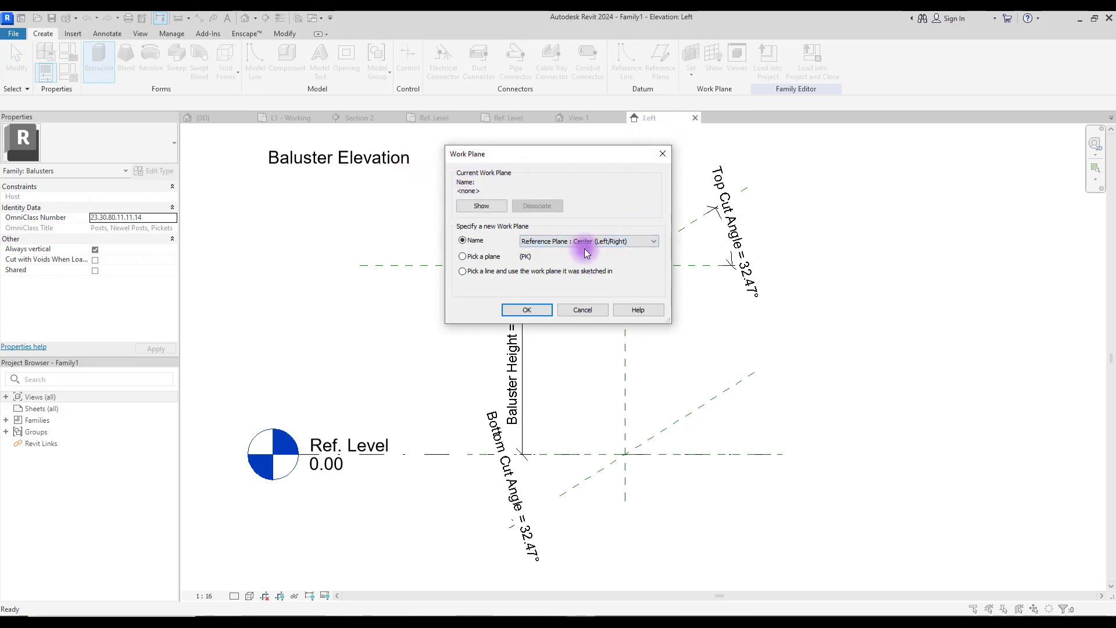
{"action": "left_click", "coordinate": [527, 310]}
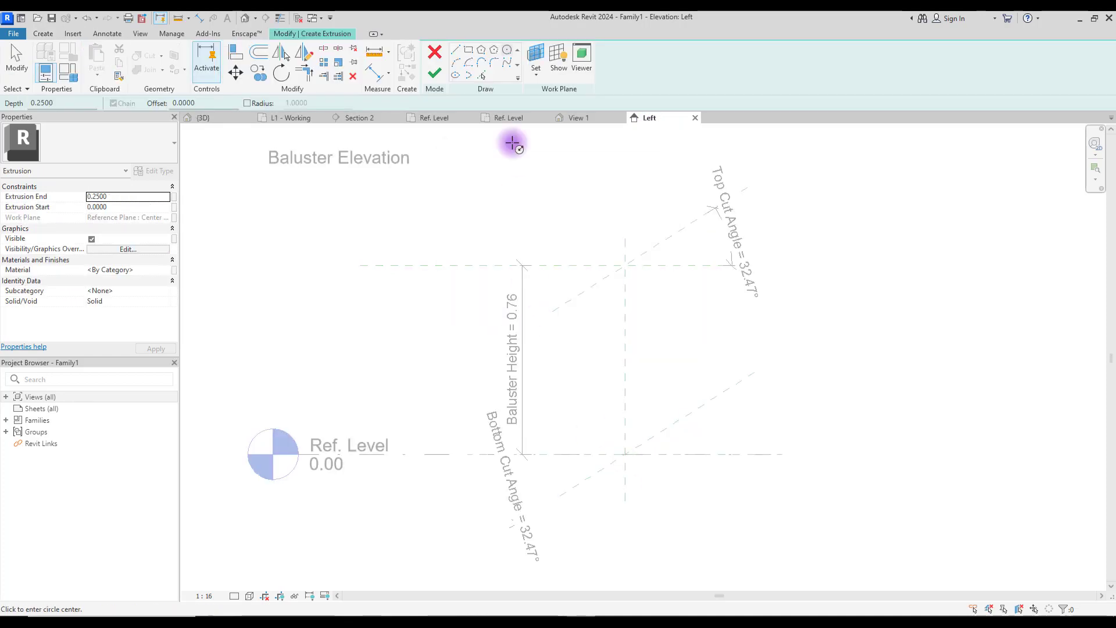
Sketch a small circle just below the reference level, beside the vertical centre plane, and finish the extrusion
{"action": "left_click", "coordinate": [507, 50]}
{"action": "scroll", "coordinate": [607, 476], "scroll_direction": "up", "scroll_amount": 5}
{"action": "scroll", "coordinate": [606, 477], "scroll_direction": "up", "scroll_amount": 2}
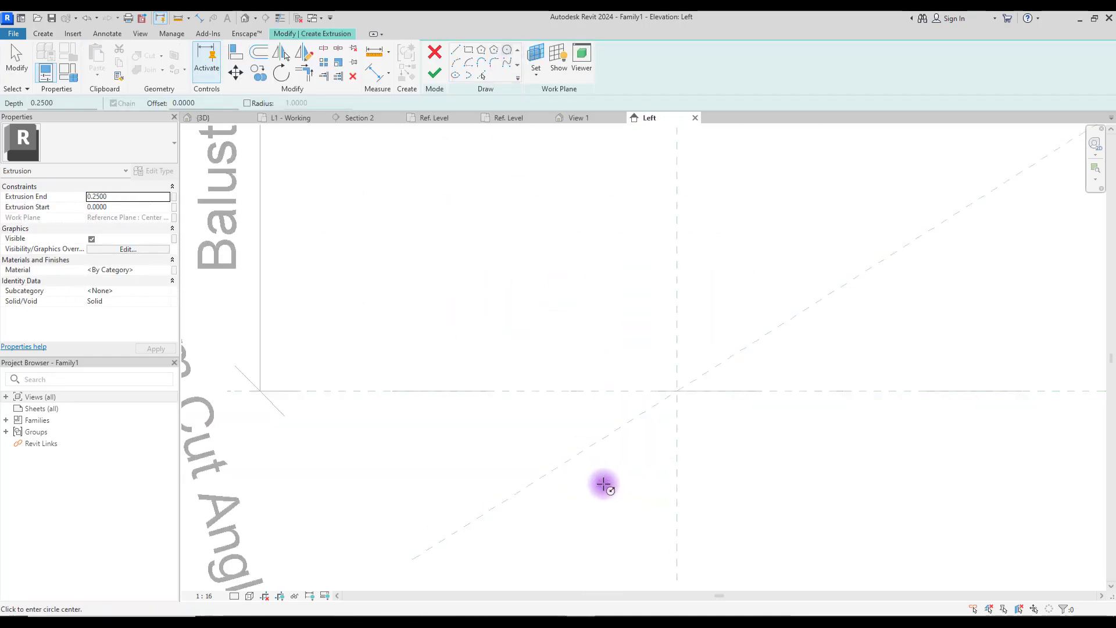
{"action": "left_click", "coordinate": [621, 477]}
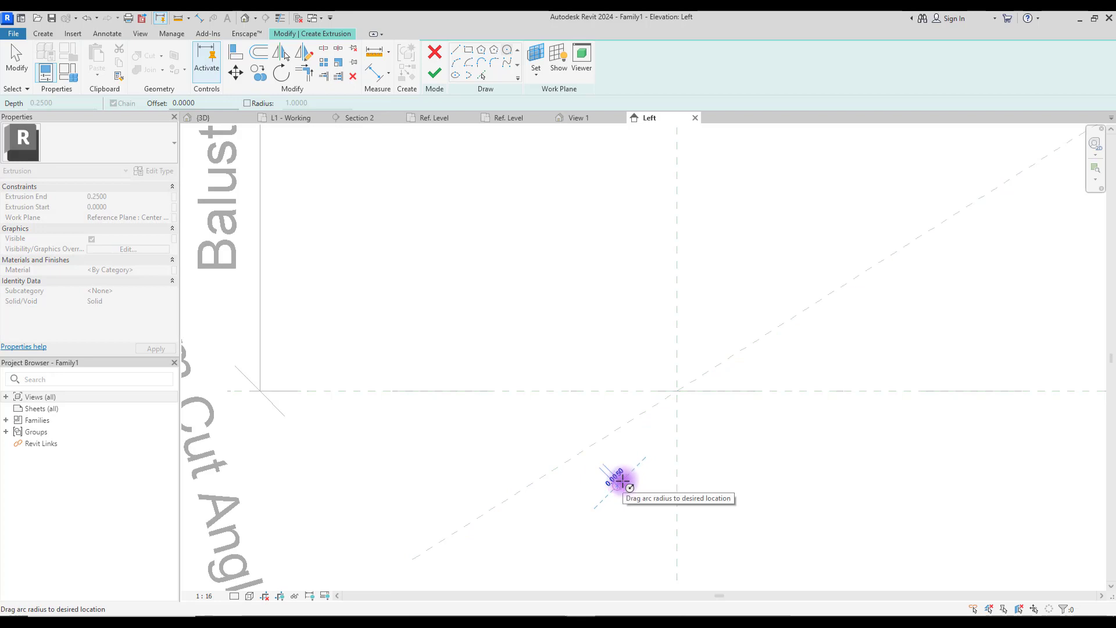
{"action": "left_click", "coordinate": [623, 479]}
{"action": "left_click", "coordinate": [434, 73]}
Save the family as Stair Lighting in the 22 Light for Stair folder and load it into Project1
{"action": "left_click", "coordinate": [13, 33]}
{"action": "mouse_move", "coordinate": [87, 162]}
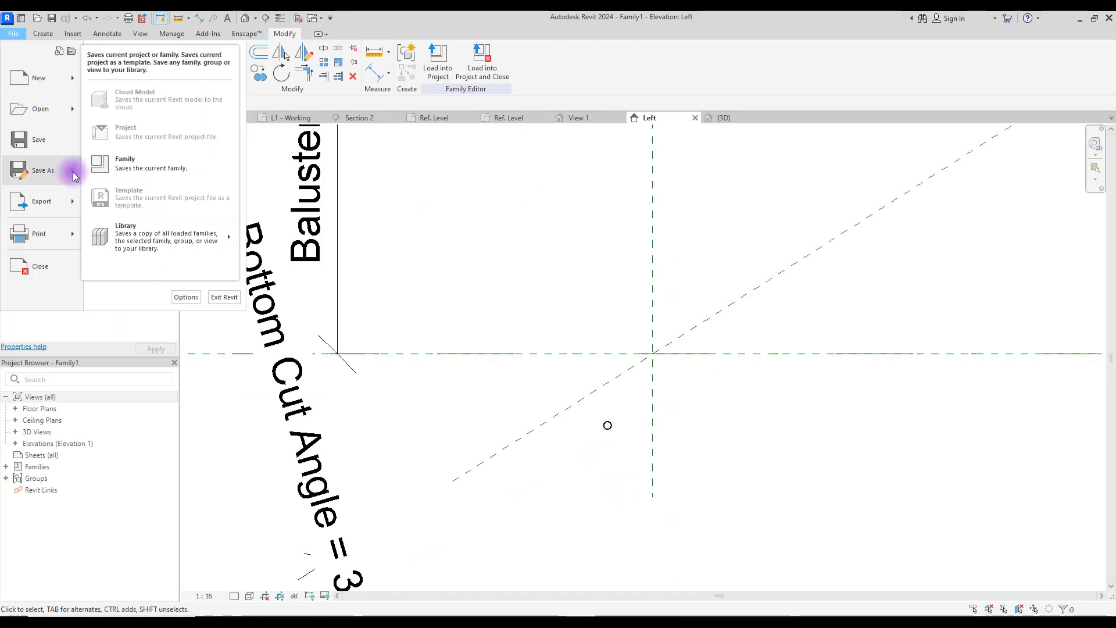
{"action": "left_click", "coordinate": [133, 160]}
{"action": "type", "text": "Stair Lighting"}
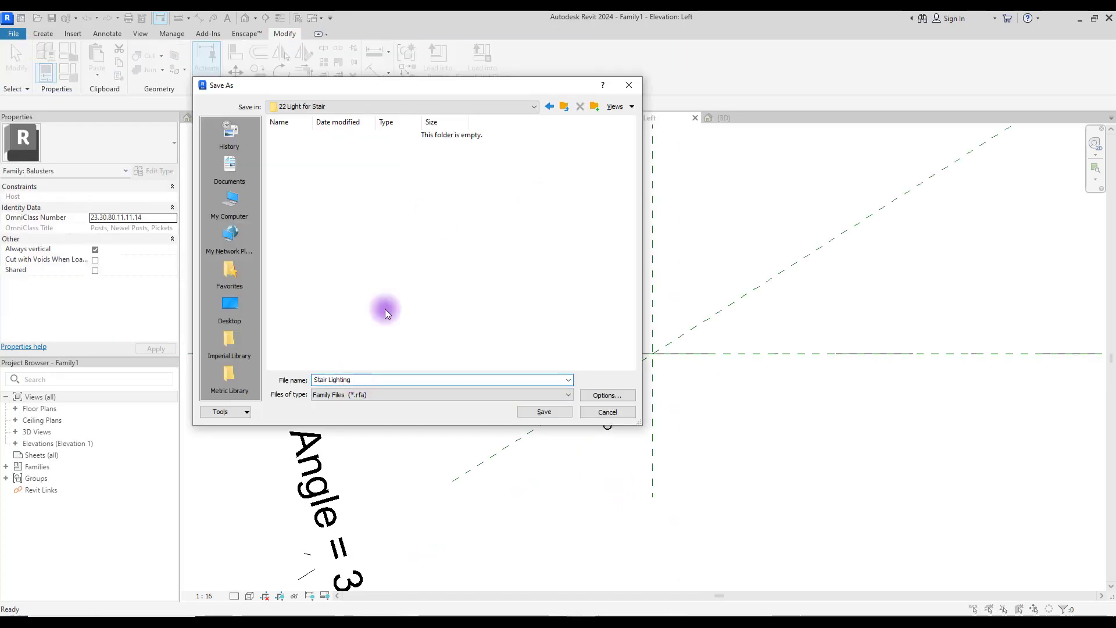
{"action": "left_click", "coordinate": [544, 412]}
{"action": "left_click", "coordinate": [438, 58]}
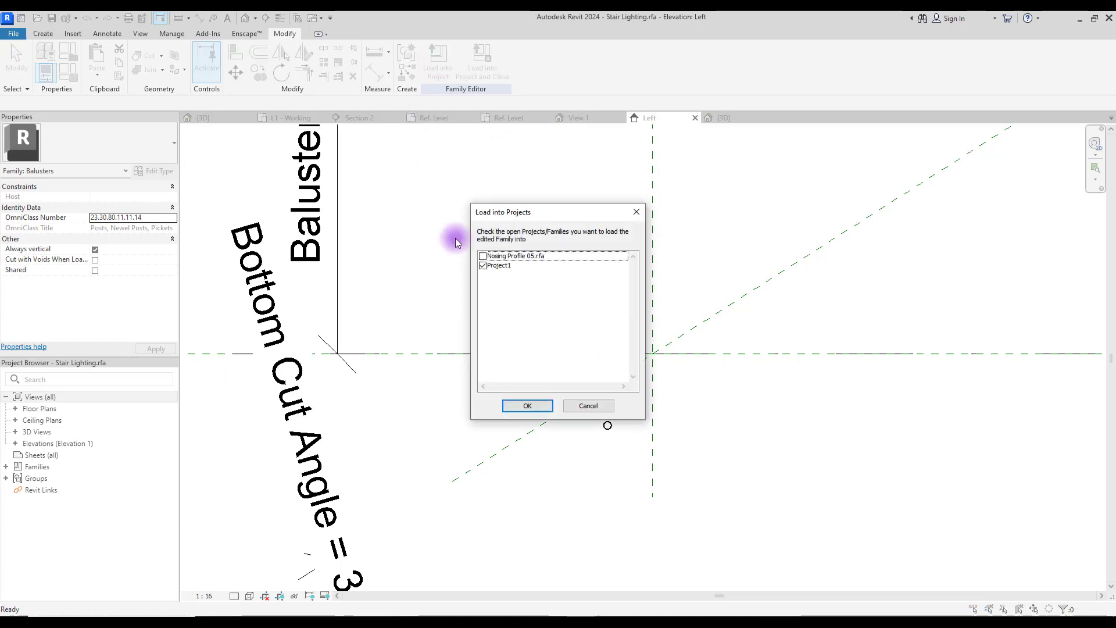
{"action": "left_click", "coordinate": [518, 404]}
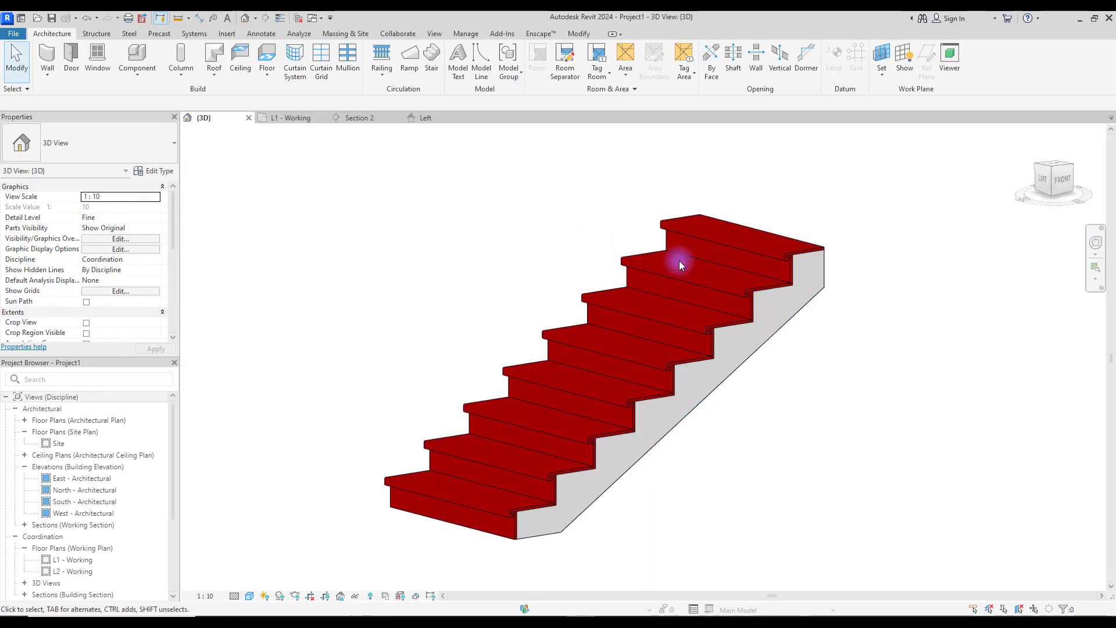
Place railings on the cast-in-place stair with the Place on Stair/Ramp option
{"action": "left_click", "coordinate": [384, 75]}
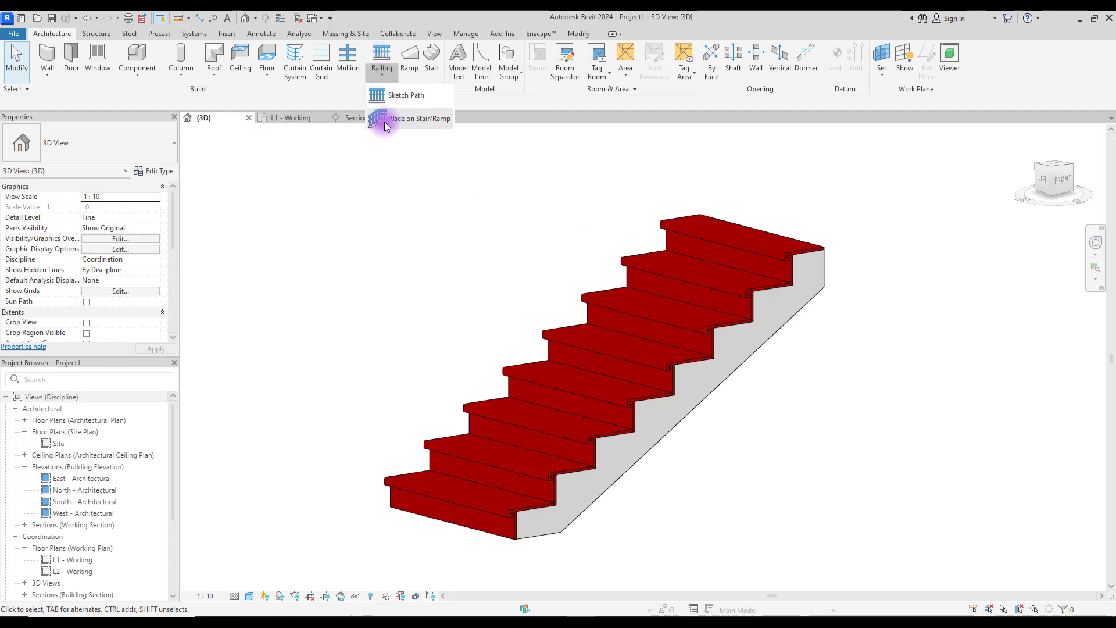
{"action": "left_click", "coordinate": [407, 115]}
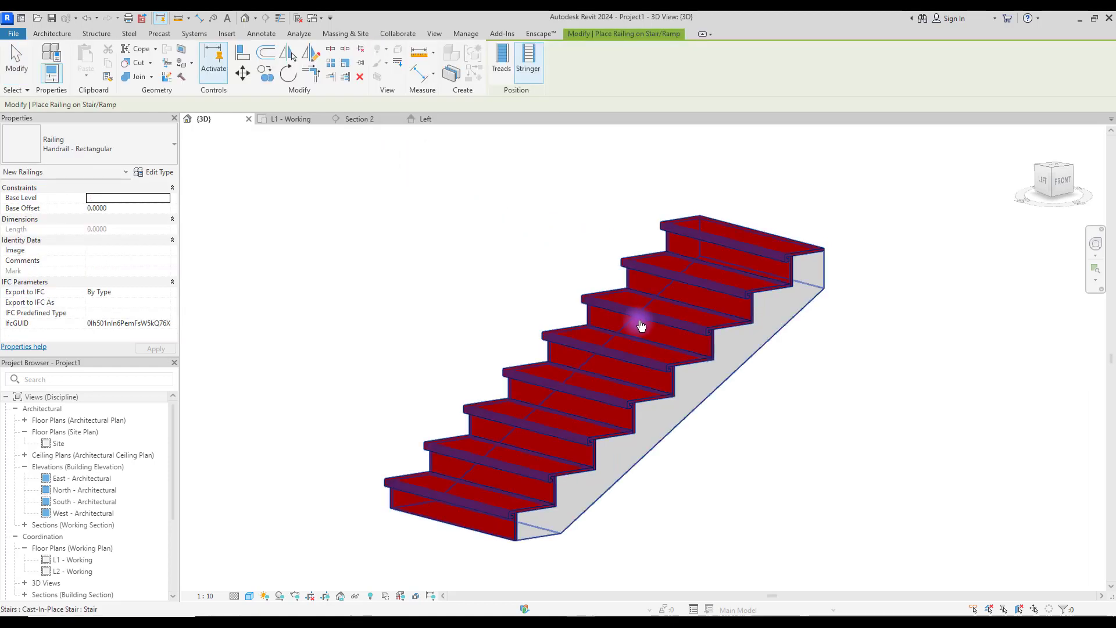
{"action": "left_click", "coordinate": [638, 322]}
{"action": "left_click", "coordinate": [881, 437]}
Hide the near-side railing of the stair in the 3D view
{"action": "left_click", "coordinate": [796, 156]}
{"action": "right_click", "coordinate": [797, 156]}
{"action": "mouse_move", "coordinate": [872, 226]}
{"action": "left_click", "coordinate": [975, 227]}
Select the remaining railing and duplicate its type Handrail - Rectangular under the name Light
{"action": "left_click", "coordinate": [469, 251]}
{"action": "left_click", "coordinate": [518, 264]}
{"action": "left_click", "coordinate": [506, 236]}
{"action": "left_click", "coordinate": [157, 173]}
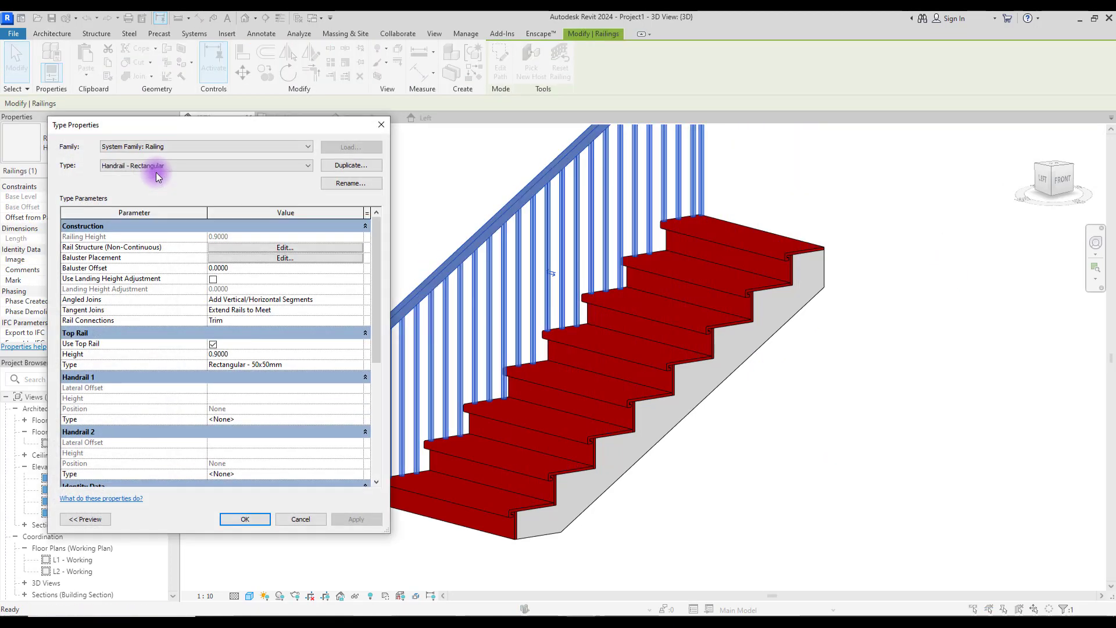
{"action": "left_click", "coordinate": [347, 165]}
{"action": "type", "text": "Light"}
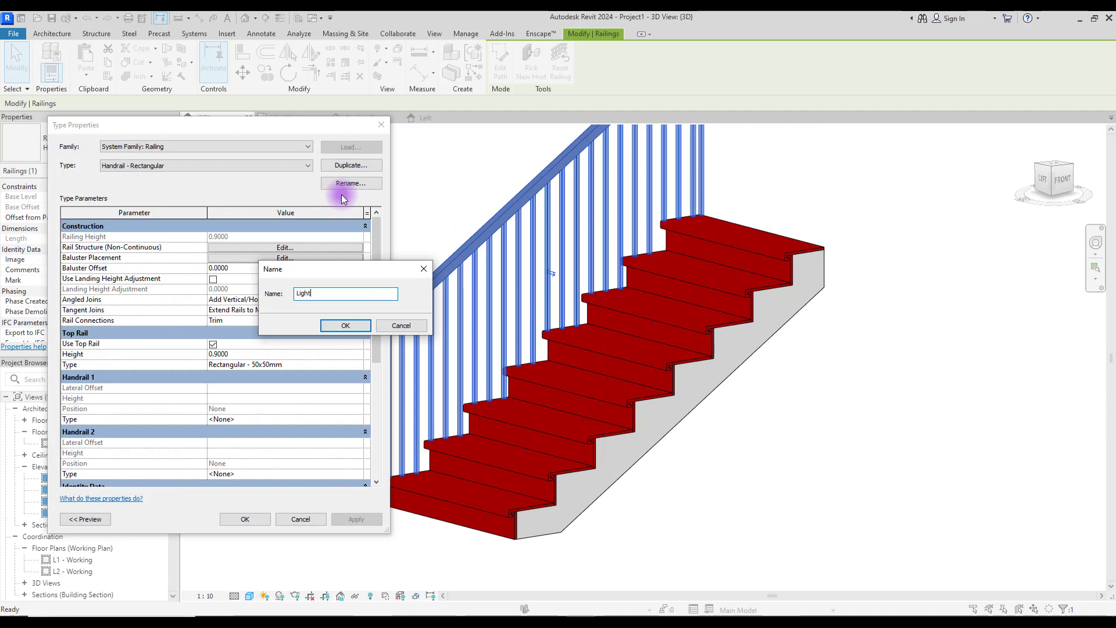
{"action": "key", "text": "Return"}
Set the regular baluster family to Stair Lighting : Stair Lighting in the railing type's baluster placement
{"action": "left_click_drag", "start_coordinate": [252, 124], "coordinate": [271, 51]}
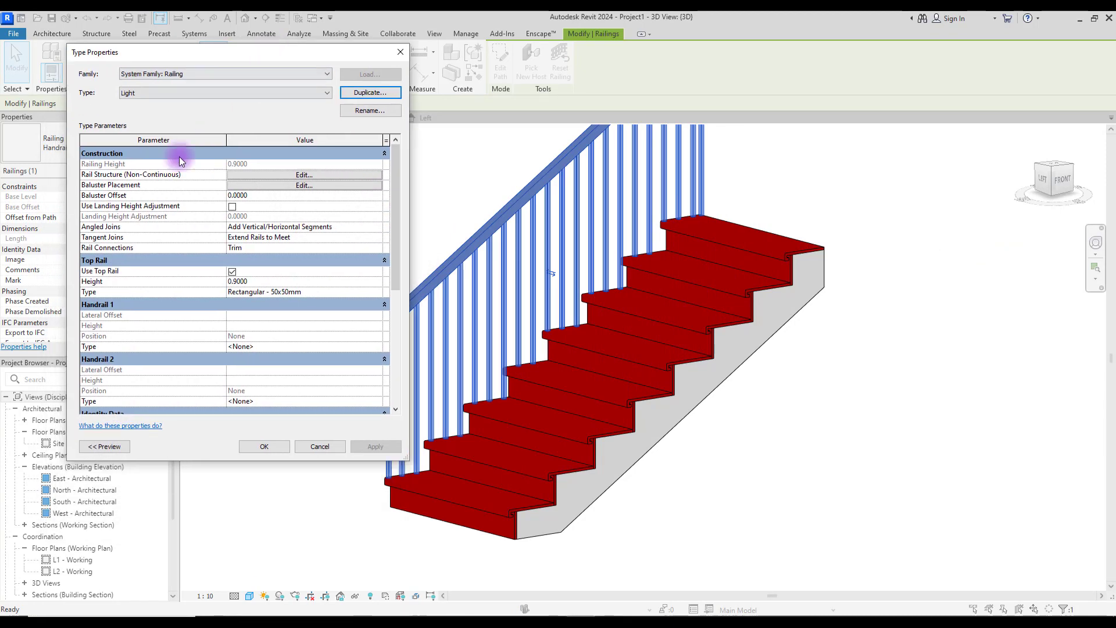
{"action": "left_click", "coordinate": [303, 185]}
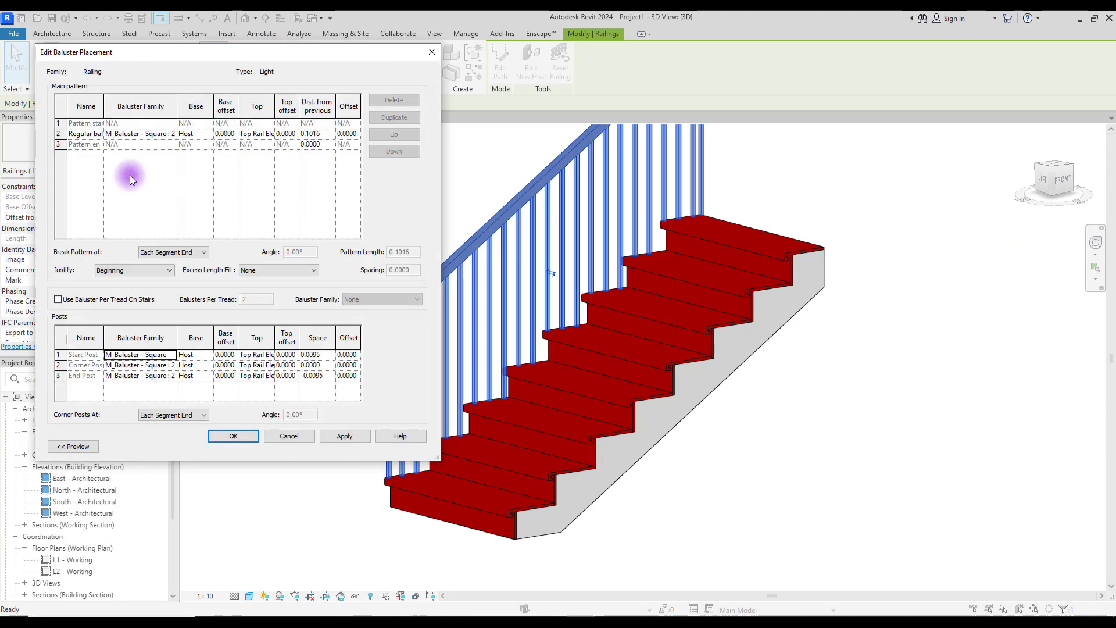
{"action": "left_click", "coordinate": [174, 134]}
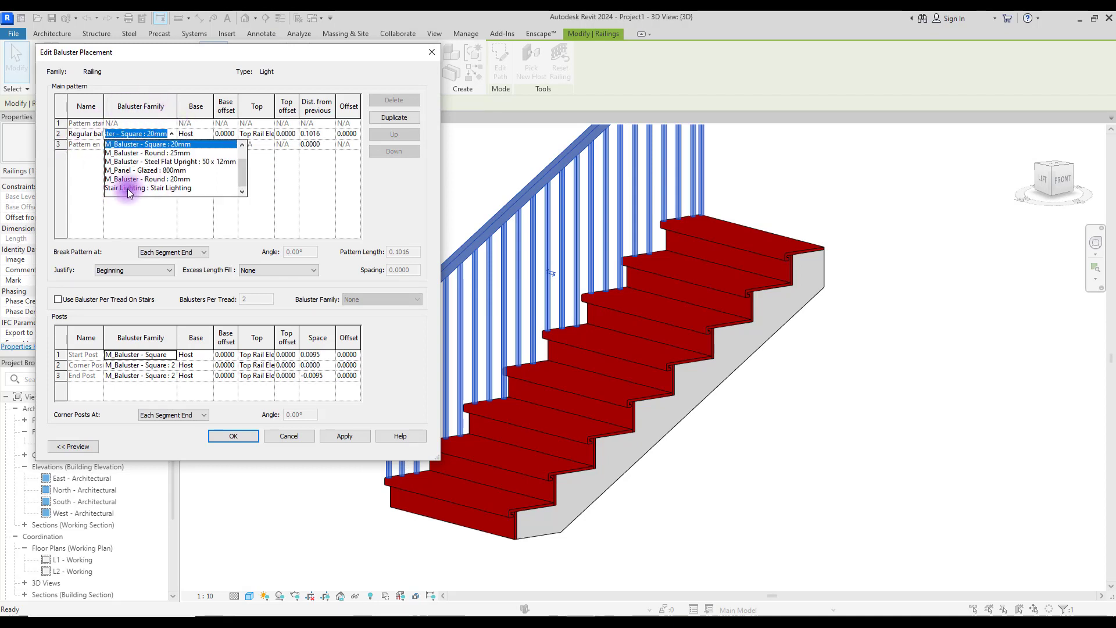
{"action": "left_click", "coordinate": [153, 188]}
Enable one baluster per tread on stairs using the Stair Lighting family and apply the railing type changes
{"action": "left_click", "coordinate": [101, 301]}
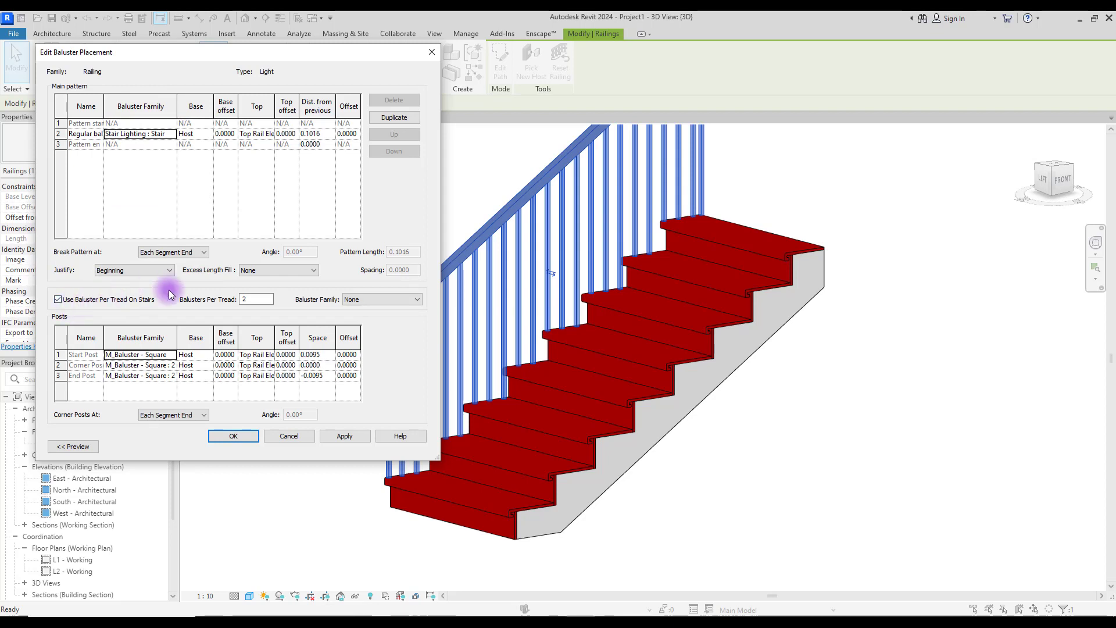
{"action": "double_click", "coordinate": [263, 301]}
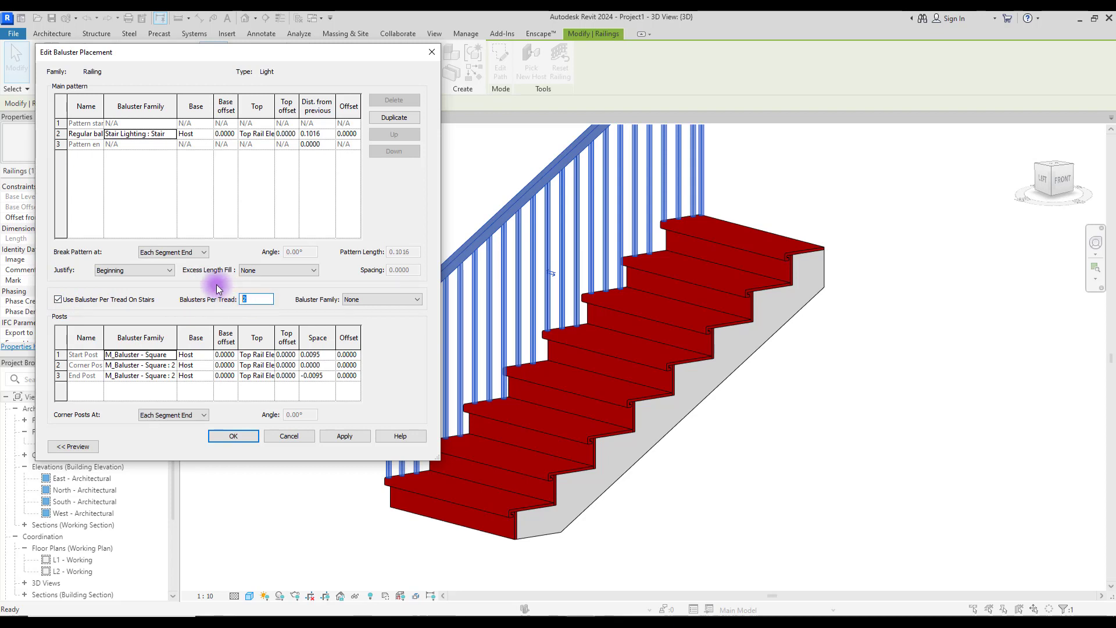
{"action": "left_click", "coordinate": [389, 299]}
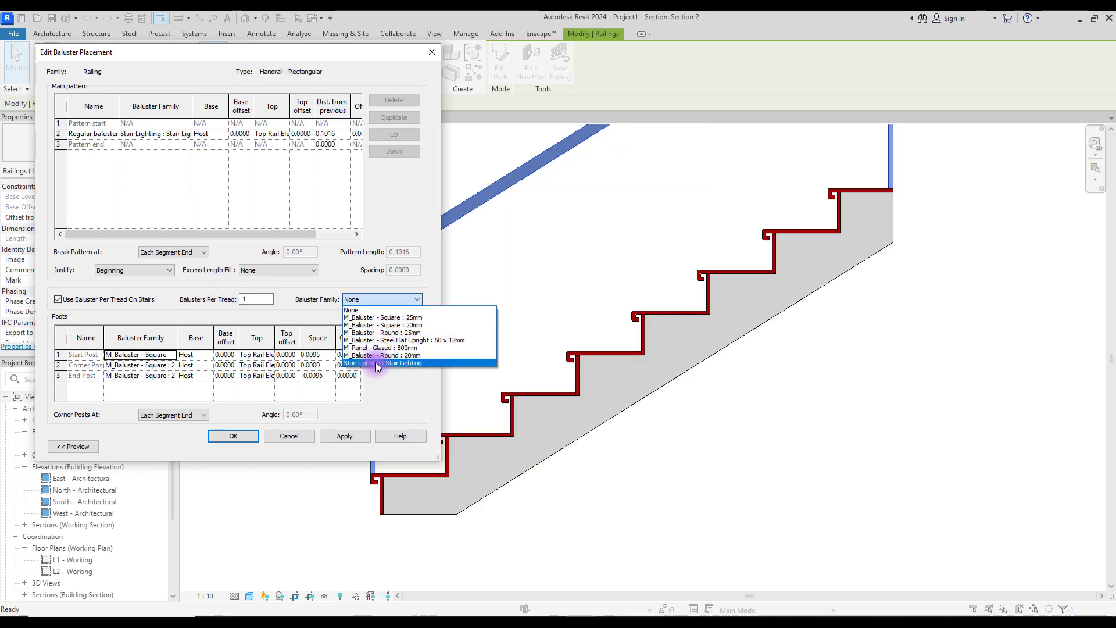
{"action": "left_click", "coordinate": [378, 364]}
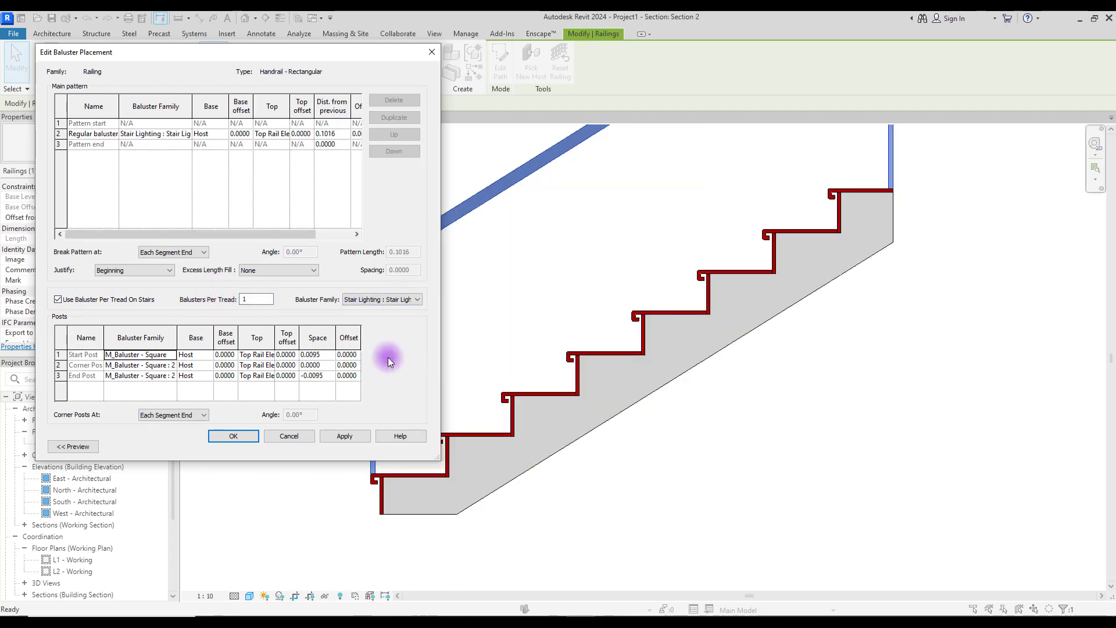
{"action": "left_click", "coordinate": [233, 437]}
{"action": "left_click", "coordinate": [264, 446]}
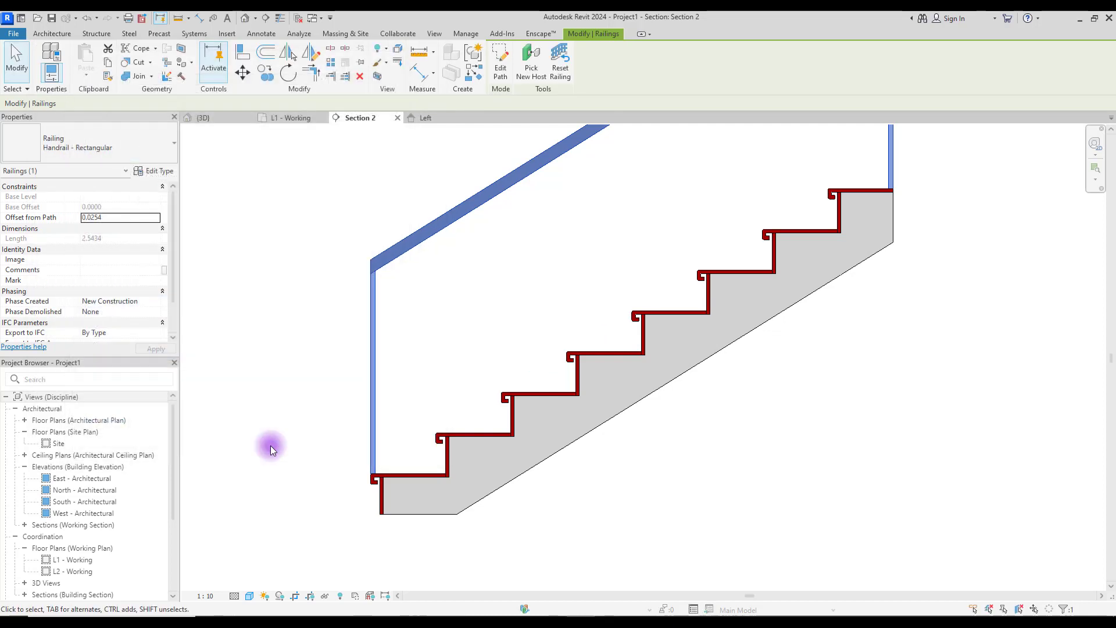
Check the light's position in Section 2 and move the circular extrusion in the Stair Lighting family farther from the vertical centre plane
{"action": "left_click", "coordinate": [533, 434]}
{"action": "scroll", "coordinate": [476, 430], "scroll_direction": "up", "scroll_amount": 4}
{"action": "scroll", "coordinate": [476, 431], "scroll_direction": "up", "scroll_amount": 3}
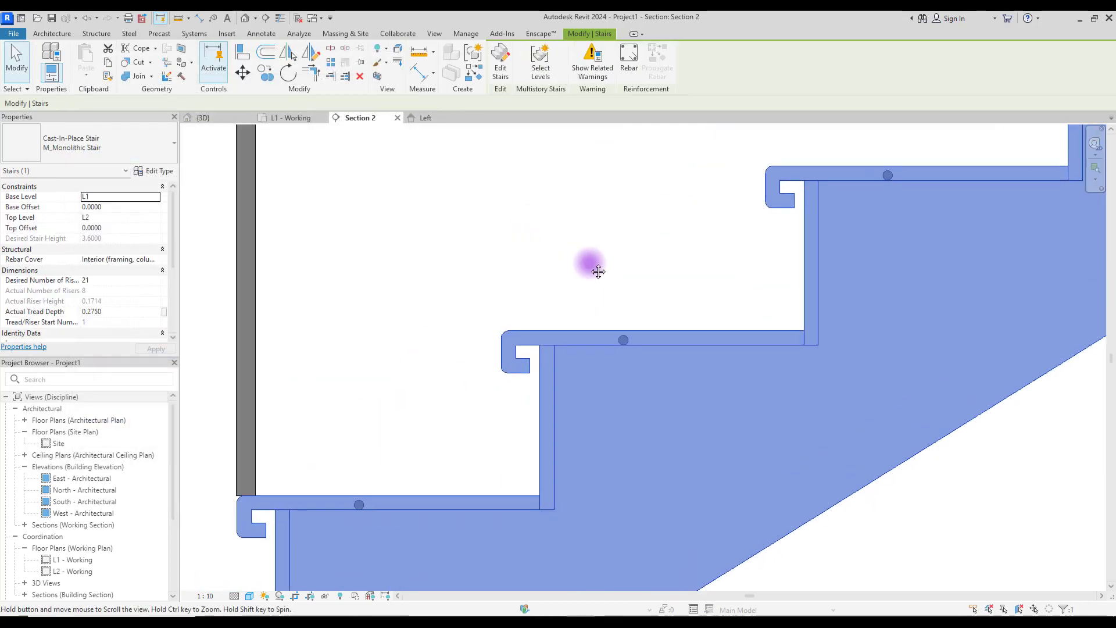
{"action": "middle_click_drag", "start_coordinate": [690, 329], "coordinate": [562, 413]}
{"action": "left_click", "coordinate": [438, 117]}
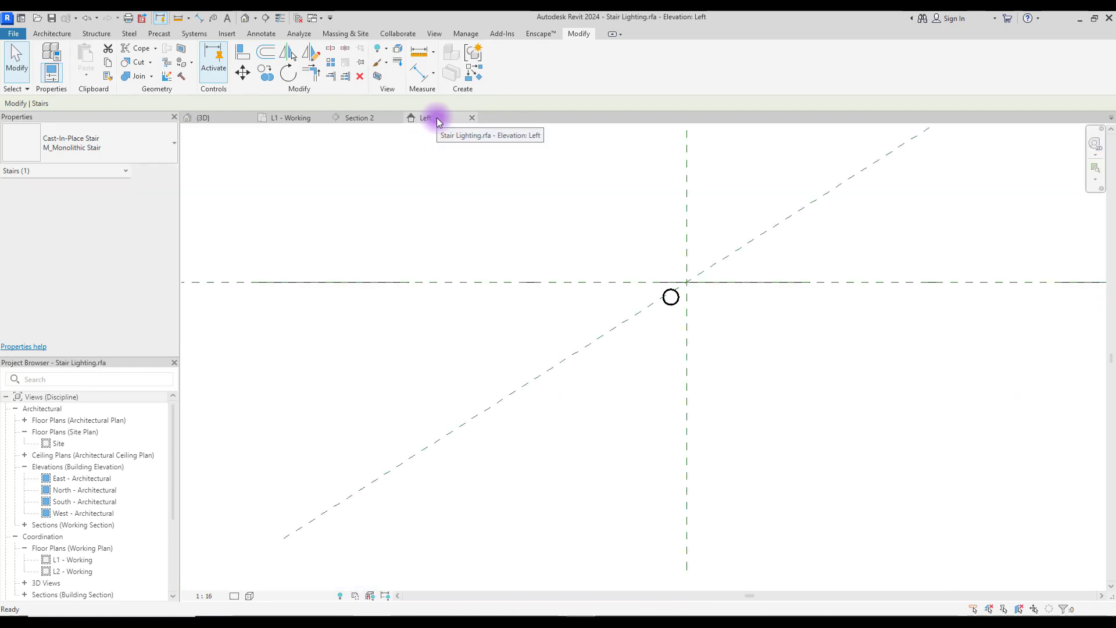
{"action": "left_click_drag", "start_coordinate": [677, 308], "coordinate": [468, 318]}
Reload Stair Lighting into the project, overwriting the existing version and its parameter values, and show the result in Section 2
{"action": "left_click", "coordinate": [634, 68]}
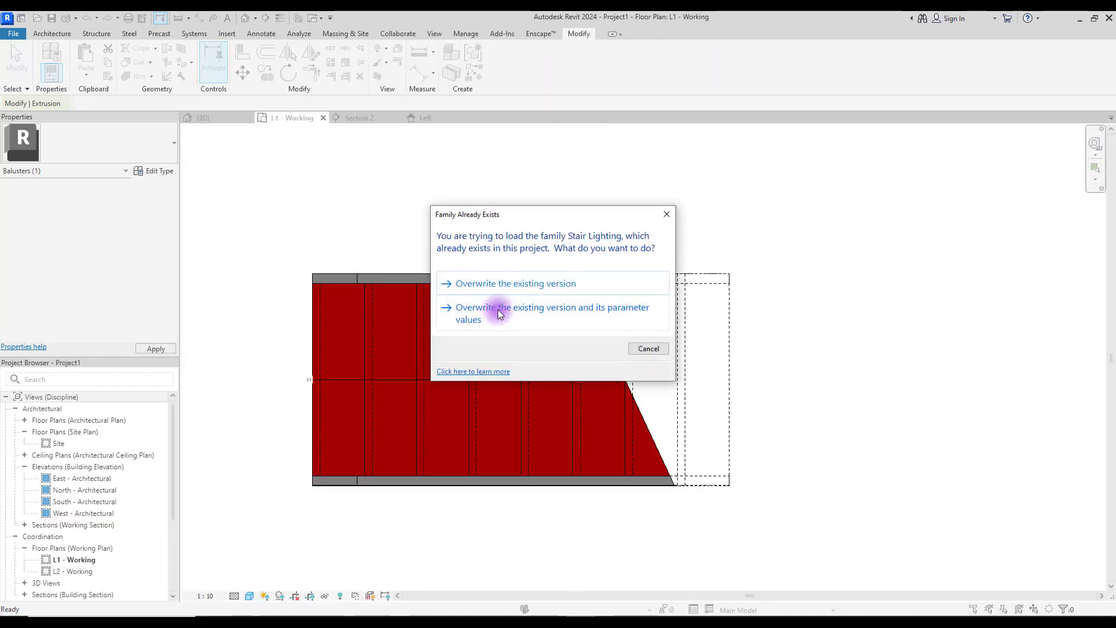
{"action": "left_click", "coordinate": [498, 309]}
{"action": "left_click", "coordinate": [204, 122]}
{"action": "left_click", "coordinate": [358, 117]}
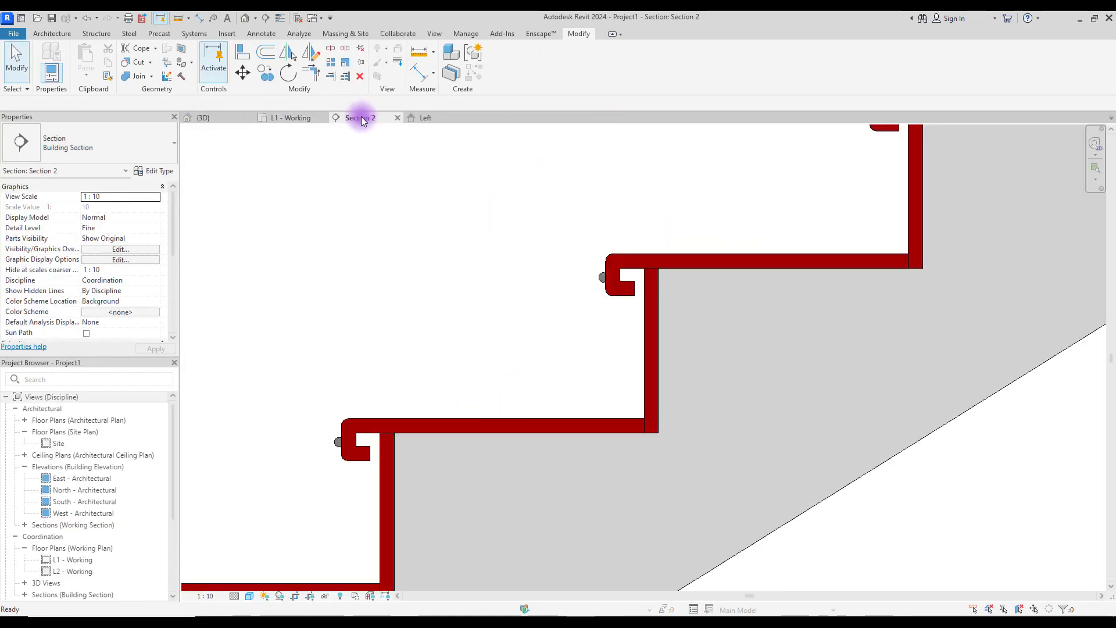
Move the circular extrusion in the Stair Lighting family slightly toward the vertical centre plane and reload it, overwriting the existing version
{"action": "scroll", "coordinate": [584, 235], "scroll_direction": "up", "scroll_amount": 3}
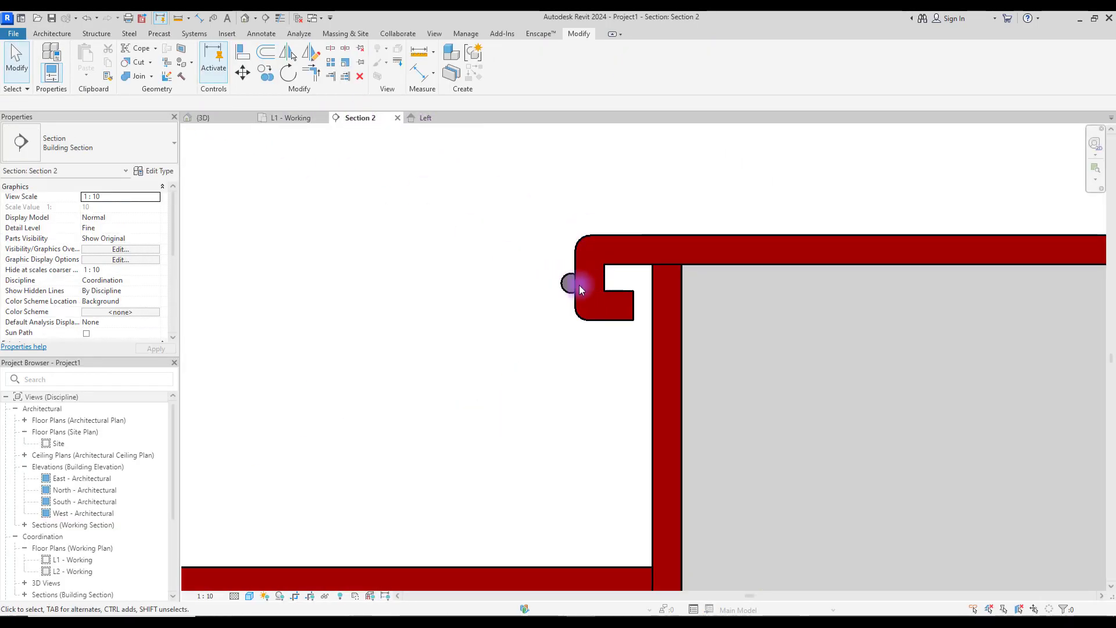
{"action": "left_click", "coordinate": [428, 117]}
{"action": "left_click", "coordinate": [497, 322]}
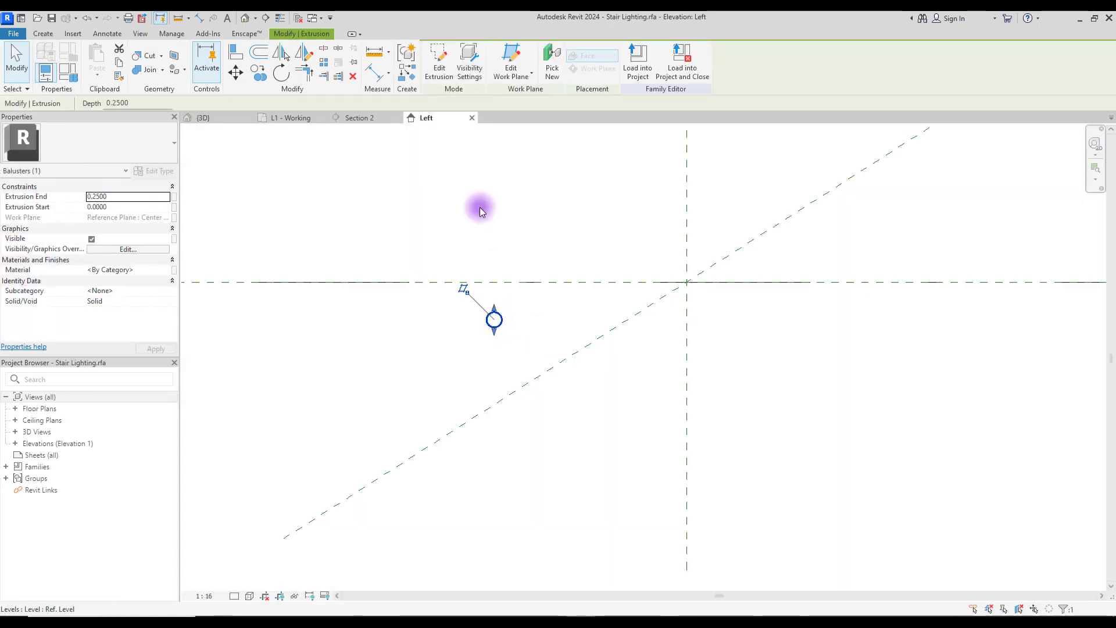
{"action": "left_click", "coordinate": [639, 61]}
{"action": "left_click", "coordinate": [531, 298]}
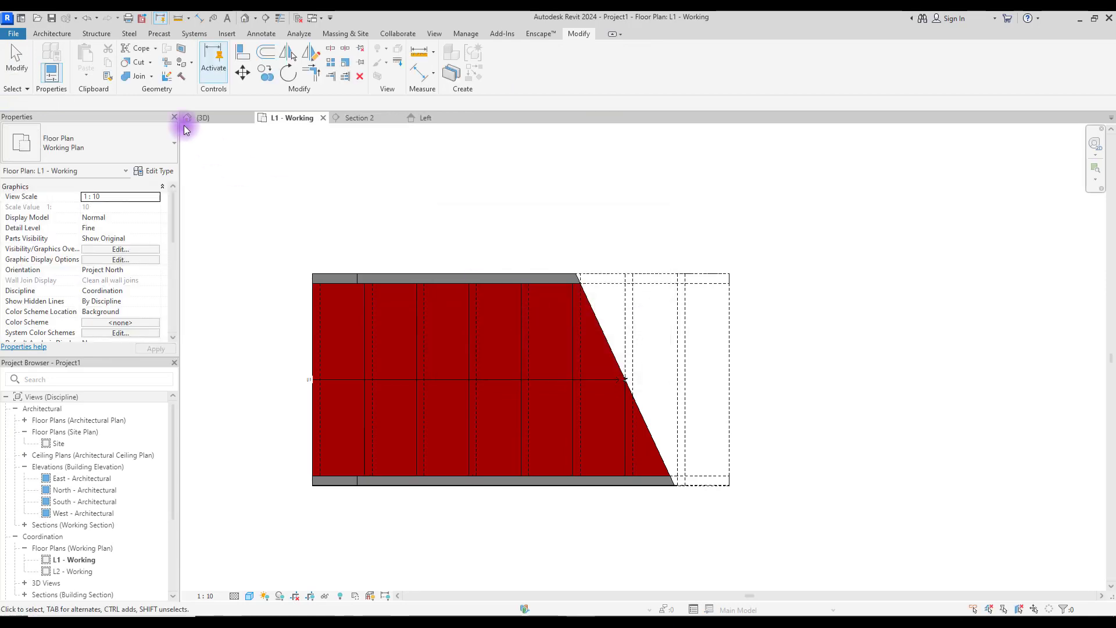
Show the light inside the nosing in Section 2 and set that view's scale to 1:2
{"action": "left_click", "coordinate": [359, 118]}
{"action": "left_click", "coordinate": [226, 594]}
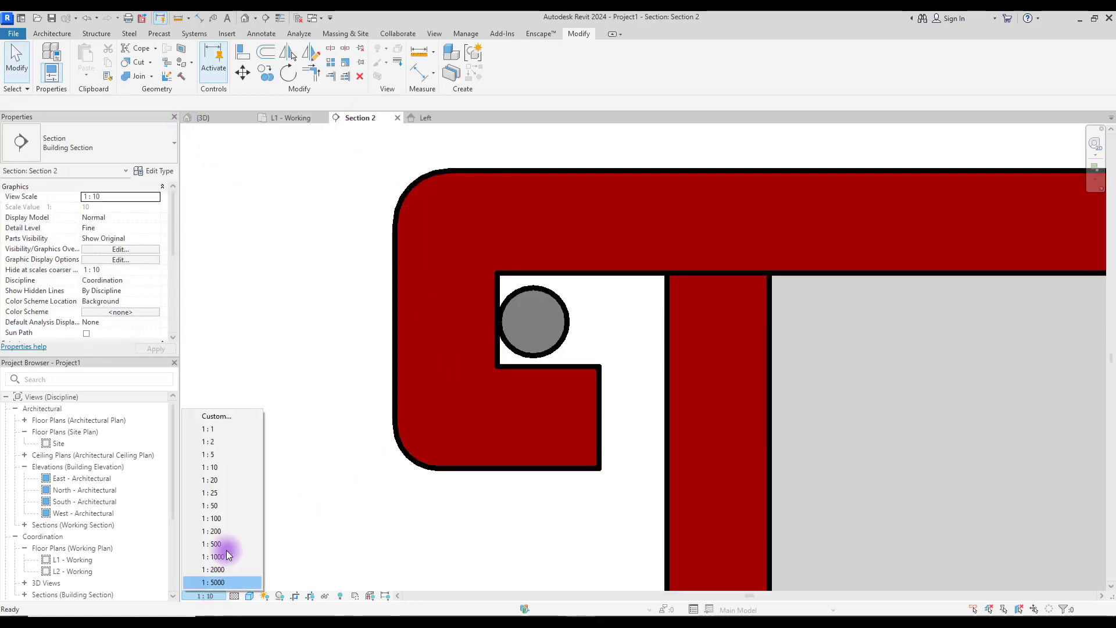
{"action": "left_click", "coordinate": [230, 443]}
{"action": "scroll", "coordinate": [481, 304], "scroll_direction": "down", "scroll_amount": 5}
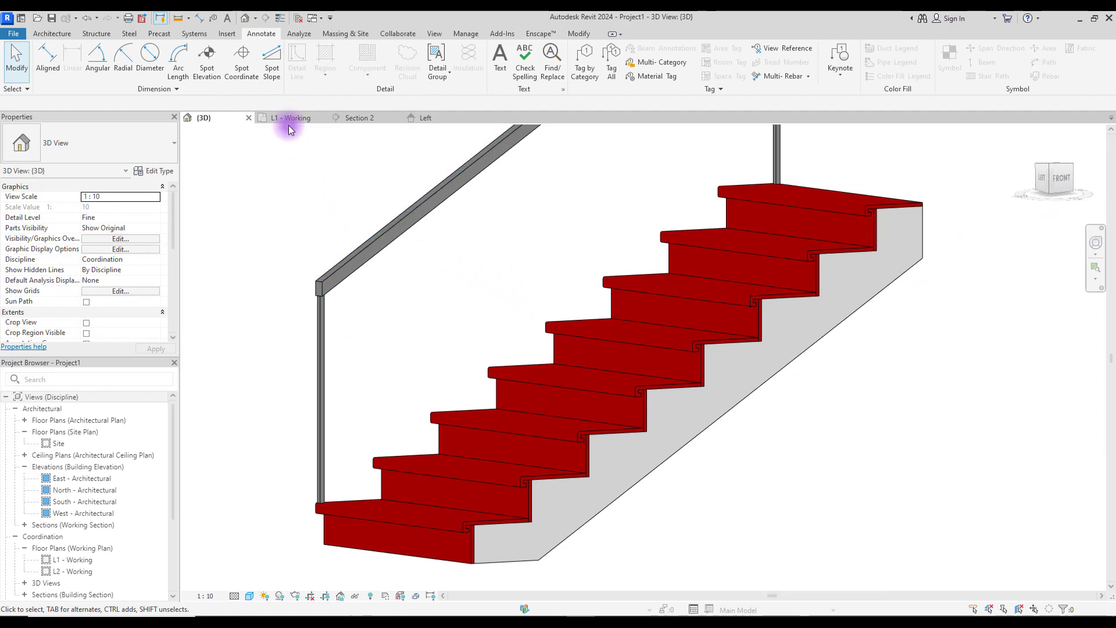
Set the visual style of the L1 - Working floor plan to Wireframe
{"action": "left_click", "coordinate": [289, 119]}
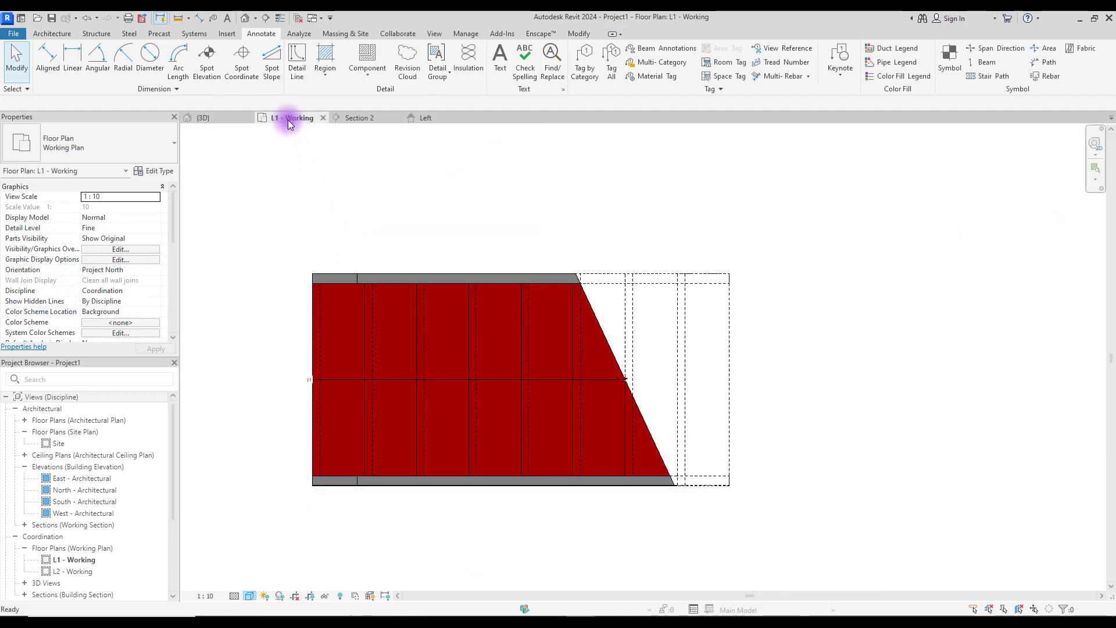
{"action": "left_click", "coordinate": [250, 596]}
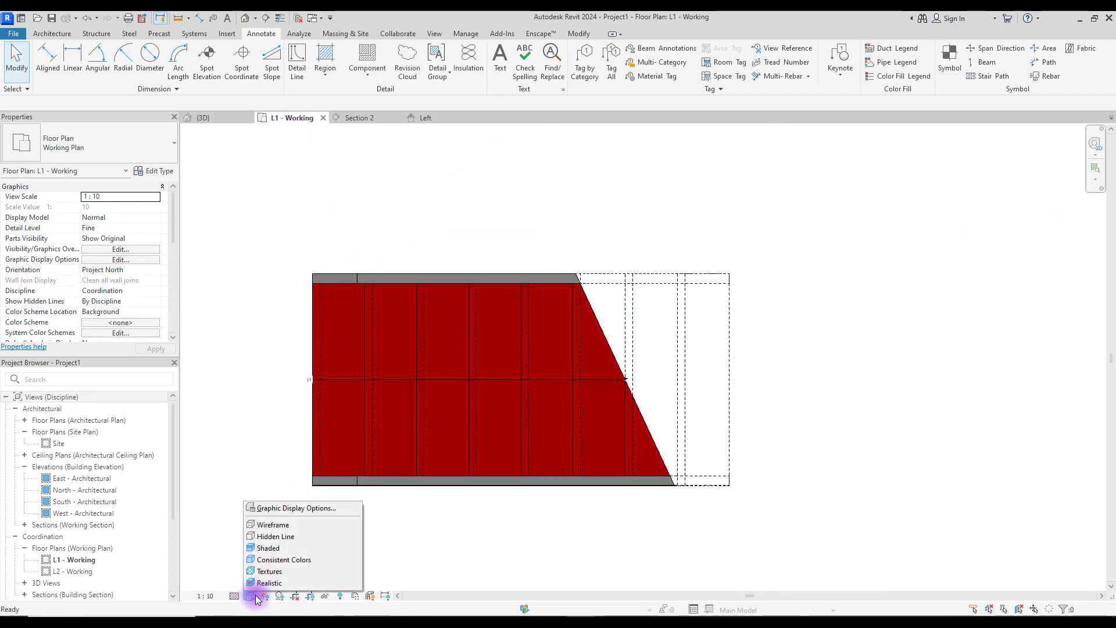
{"action": "left_click", "coordinate": [285, 525]}
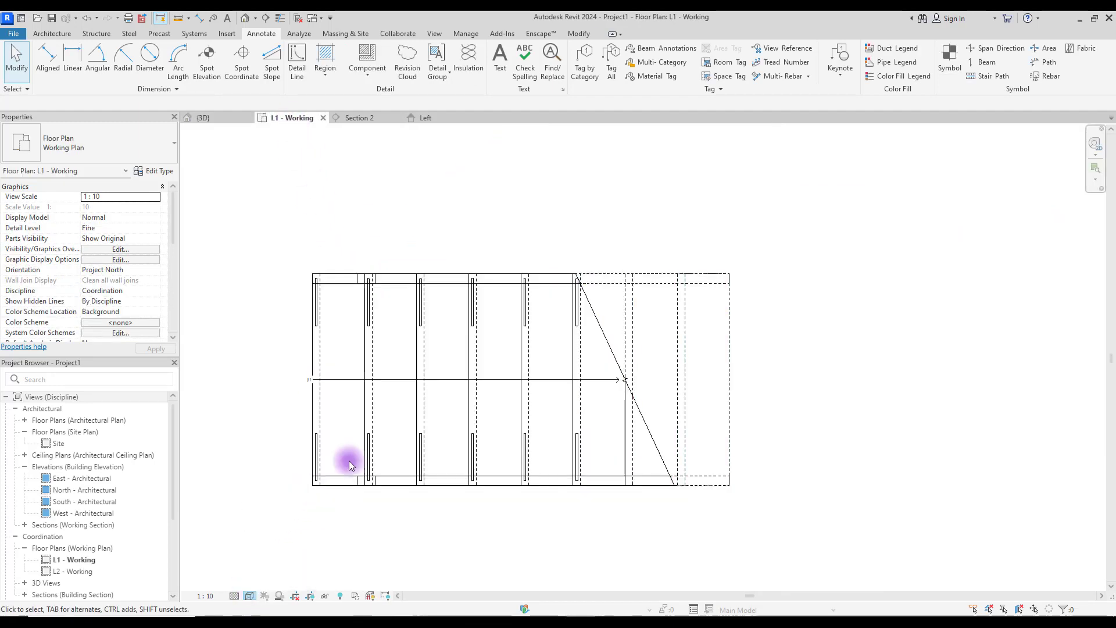
{"action": "scroll", "coordinate": [474, 375], "scroll_direction": "up", "scroll_amount": 3}
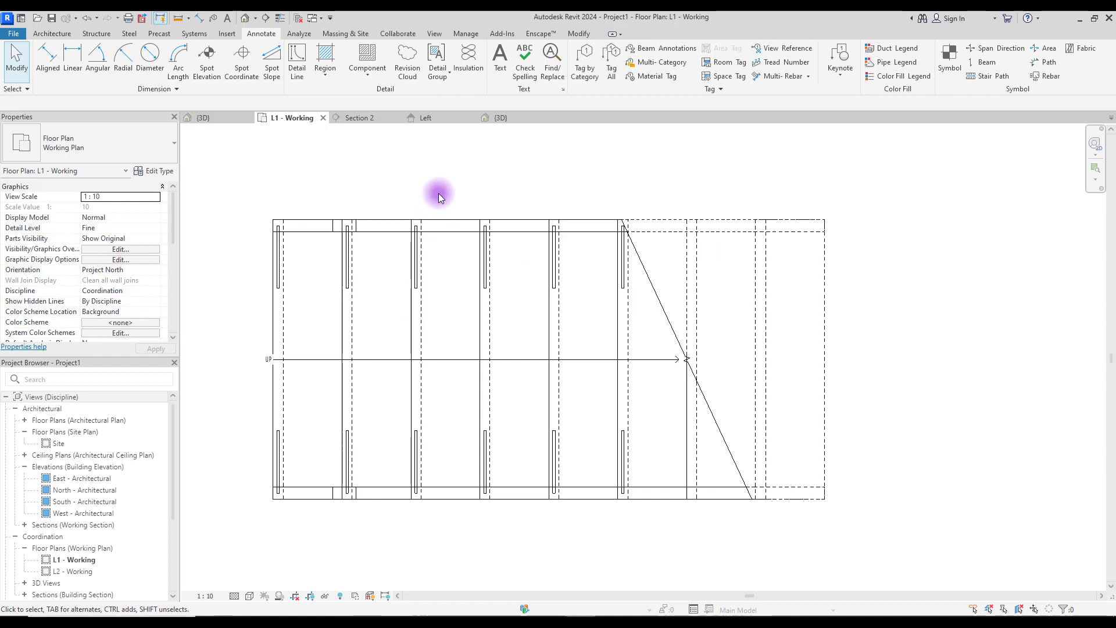
{"action": "left_click", "coordinate": [400, 325]}
{"action": "left_click", "coordinate": [446, 162]}
{"action": "left_click", "coordinate": [829, 269]}
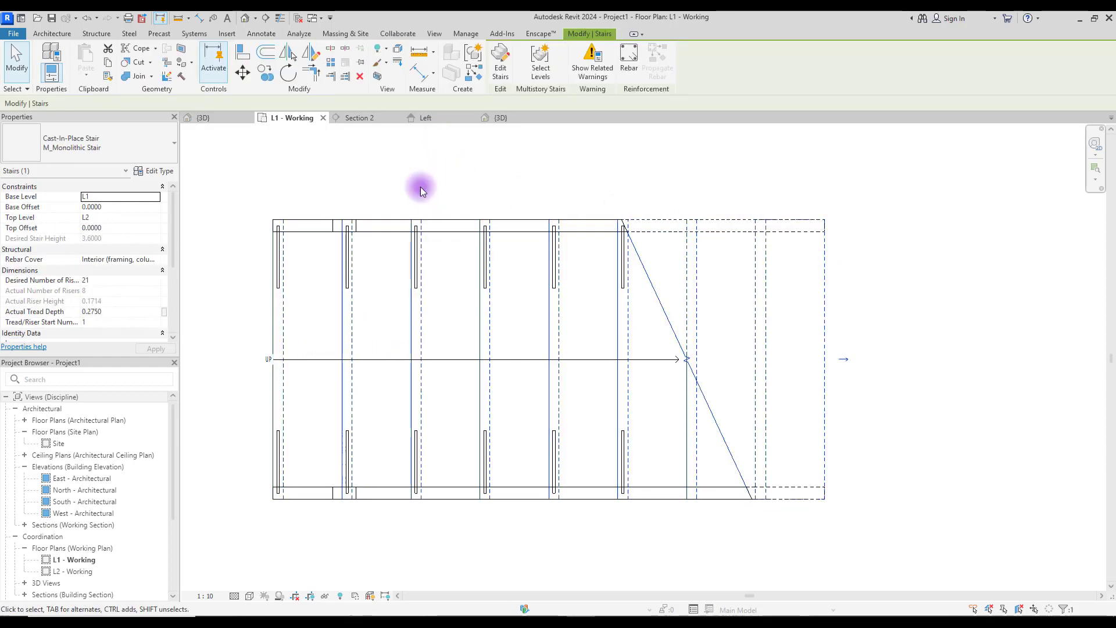
{"action": "left_click", "coordinate": [150, 171]}
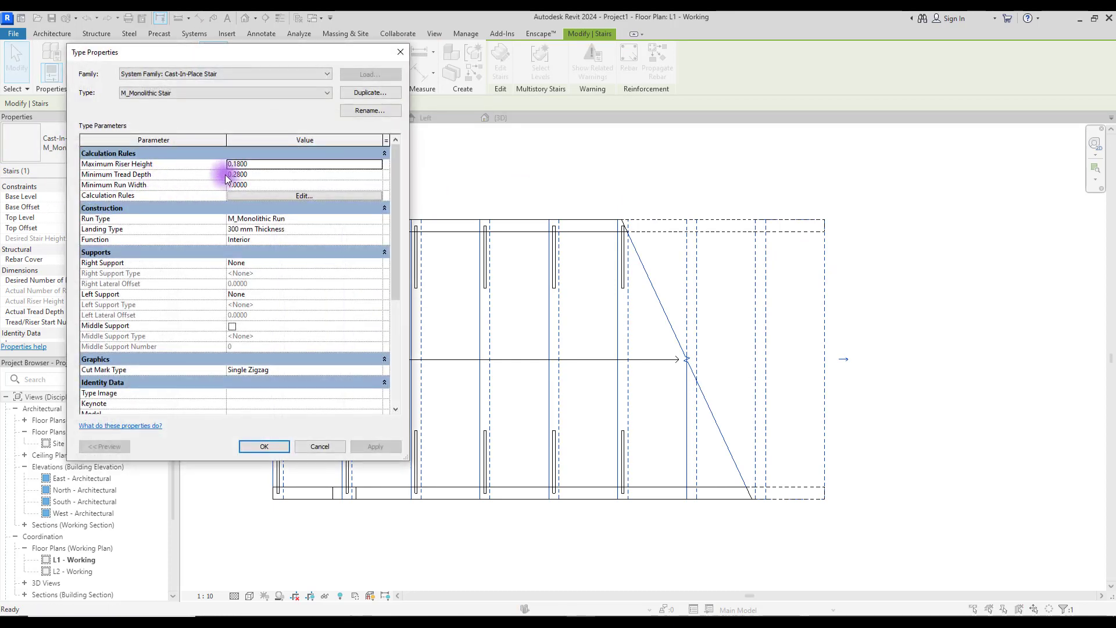
{"action": "left_click", "coordinate": [400, 51]}
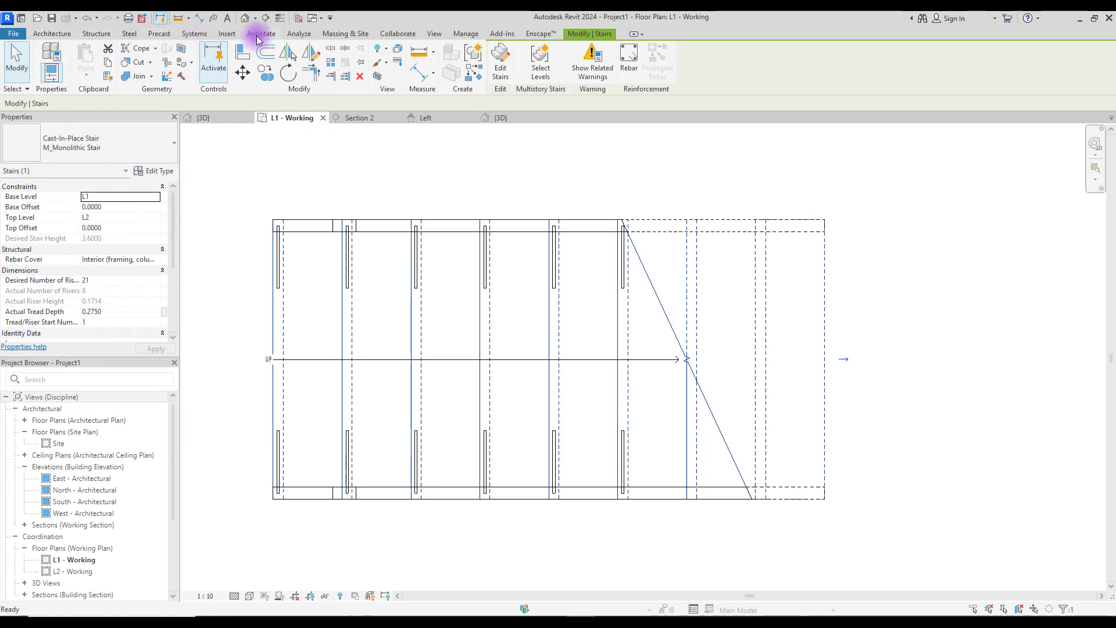
Place an aligned dimension in the L1 - Working plan between the outer ends of the two opposite lights on one tread
{"action": "left_click", "coordinate": [261, 34]}
{"action": "left_click", "coordinate": [49, 57]}
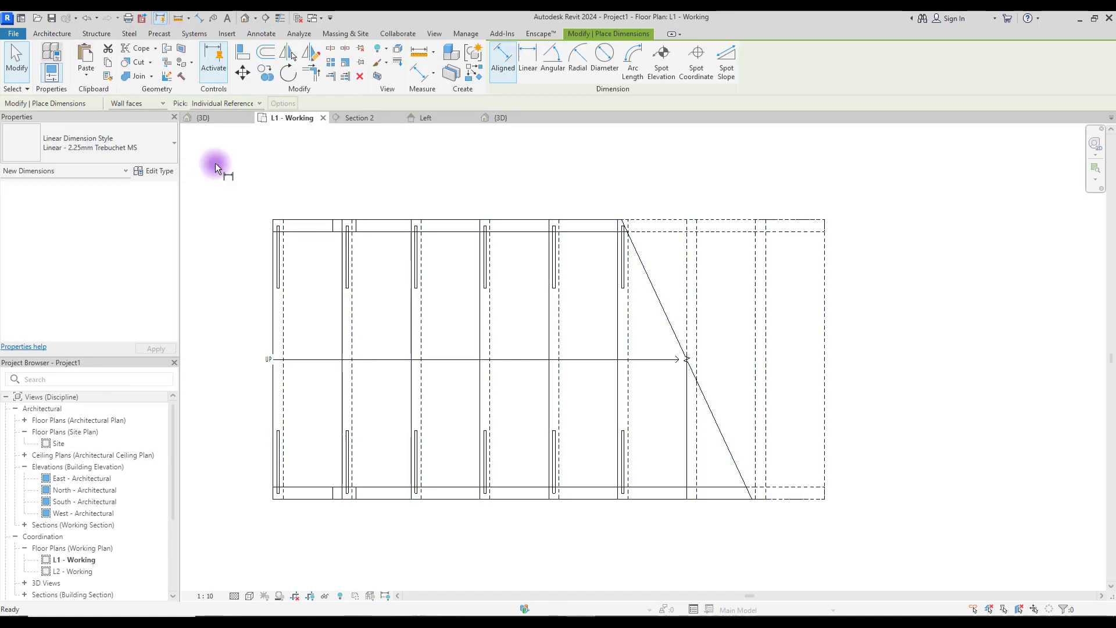
{"action": "left_click", "coordinate": [485, 228]}
{"action": "left_click", "coordinate": [486, 497]}
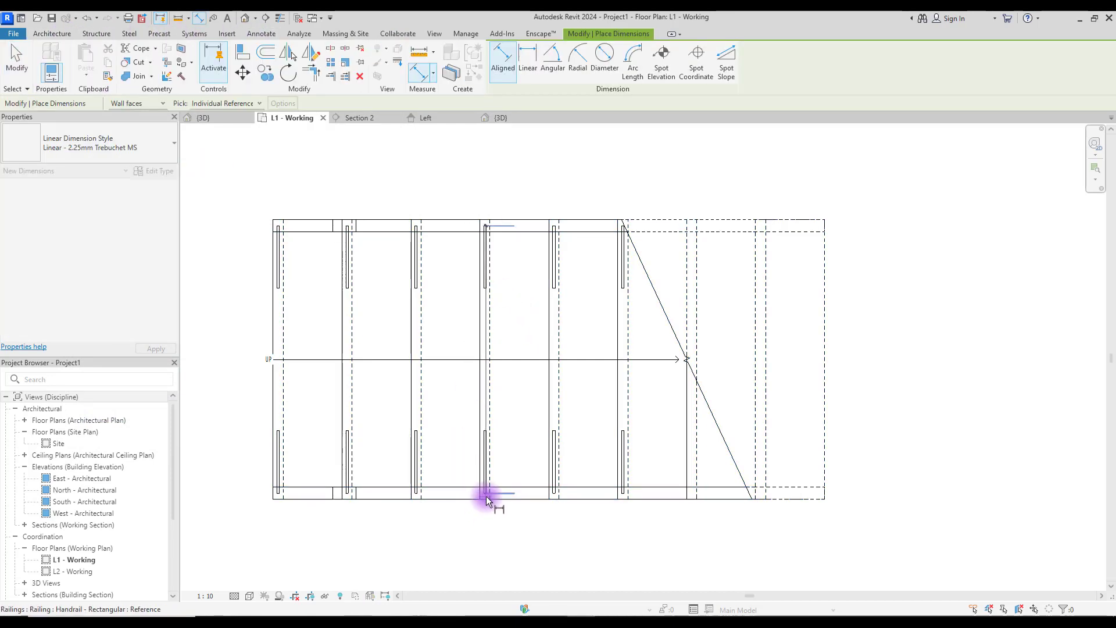
{"action": "left_click", "coordinate": [459, 176]}
{"action": "scroll", "coordinate": [452, 357], "scroll_direction": "up", "scroll_amount": 5}
{"action": "scroll", "coordinate": [460, 332], "scroll_direction": "down", "scroll_amount": 6}
Set the Stair Lighting extrusion's end to 1.06 and reload the family into the project, overwriting the existing version and its parameter values
{"action": "left_click", "coordinate": [445, 117]}
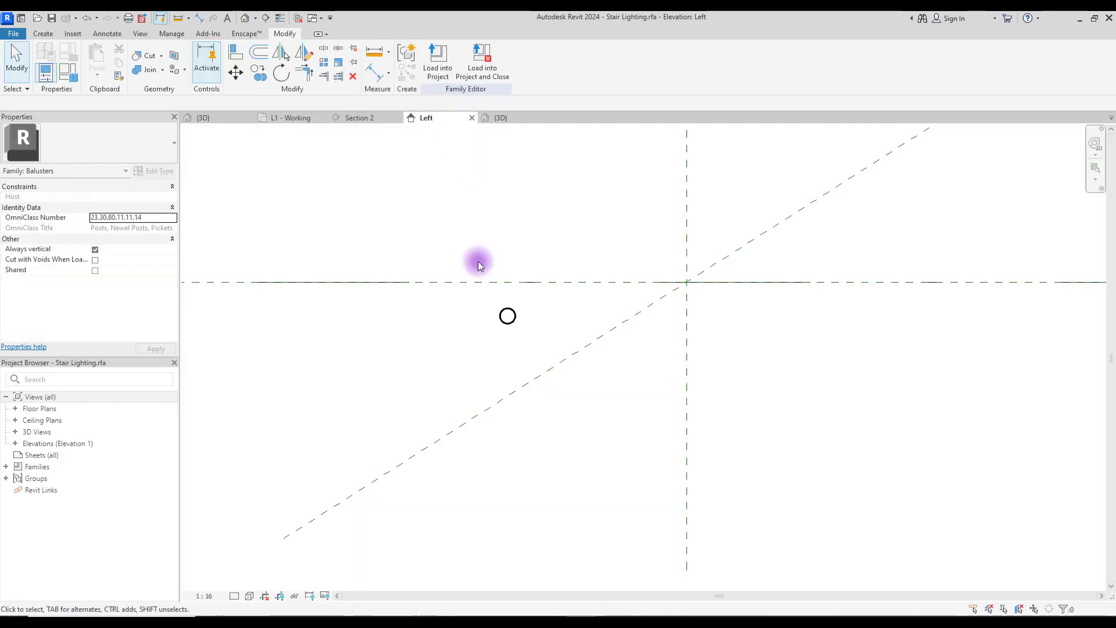
{"action": "left_click", "coordinate": [512, 117]}
{"action": "left_click", "coordinate": [499, 336]}
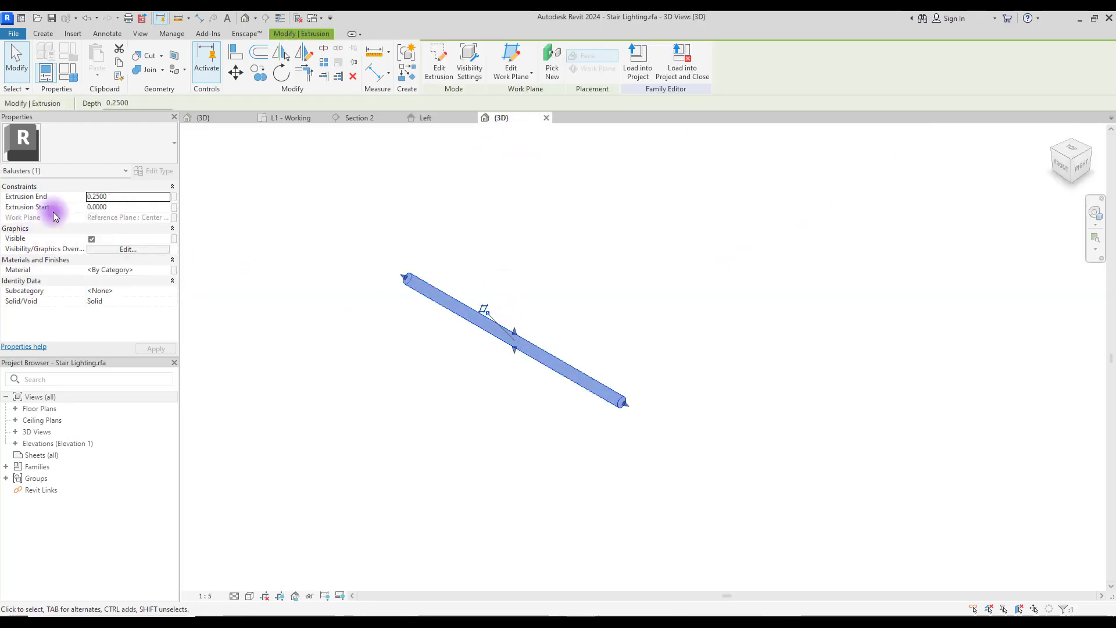
{"action": "left_click", "coordinate": [119, 198]}
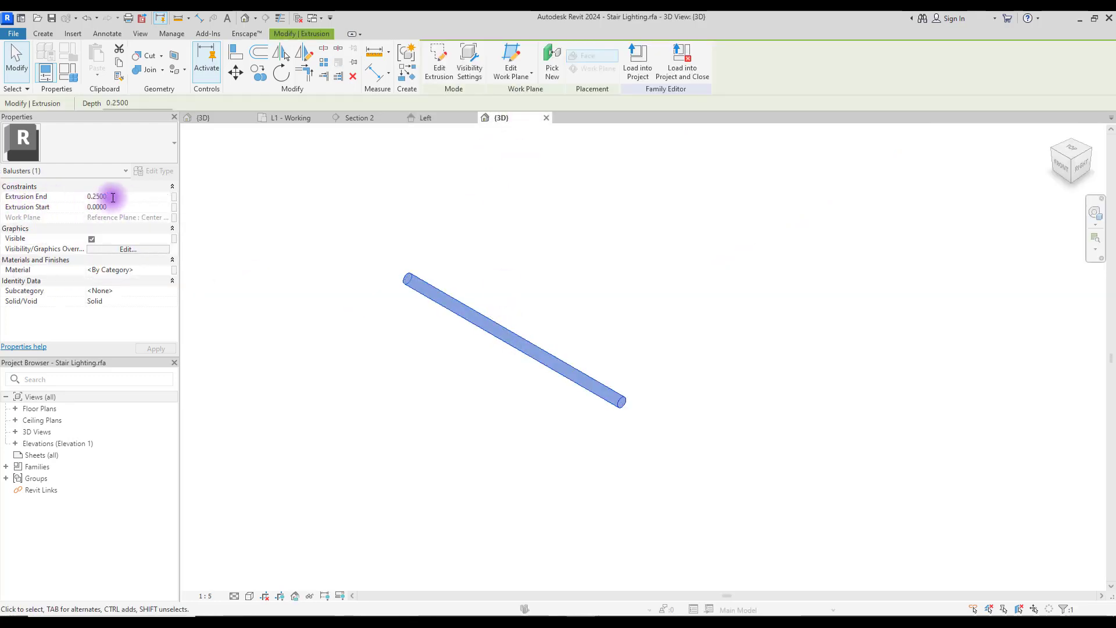
{"action": "type", "text": "1.06"}
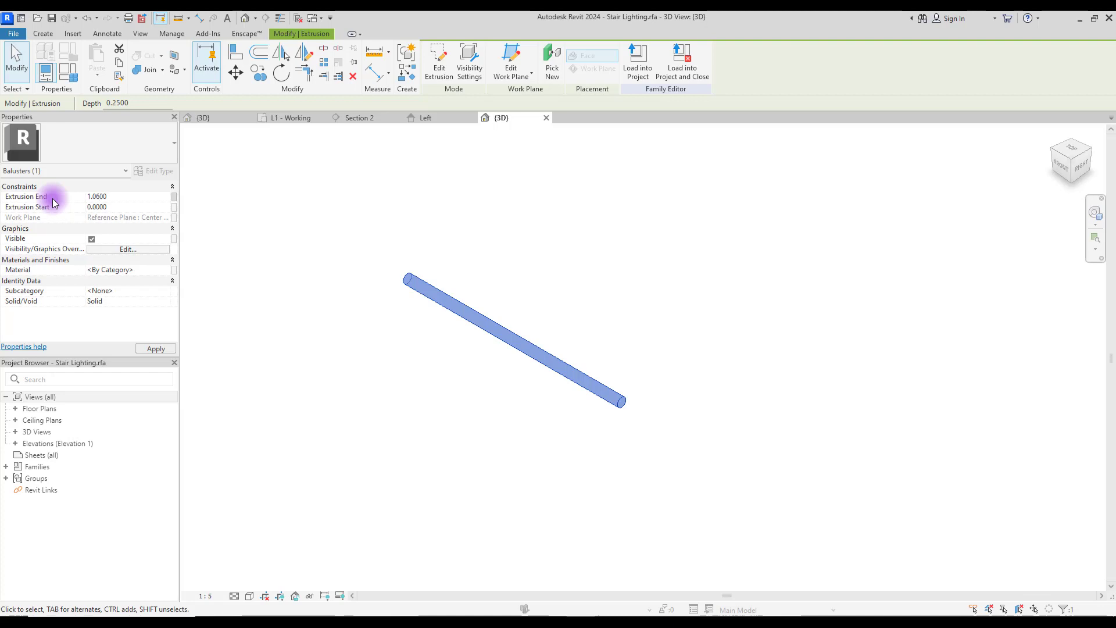
{"action": "key", "text": "Return"}
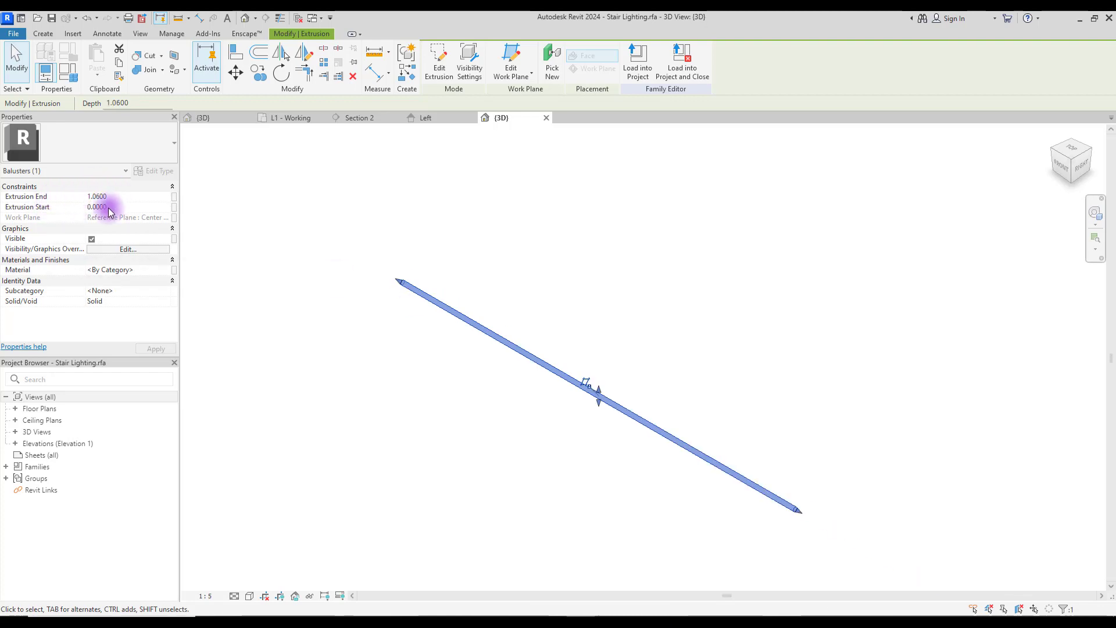
{"action": "left_click", "coordinate": [356, 400]}
{"action": "left_click", "coordinate": [439, 55]}
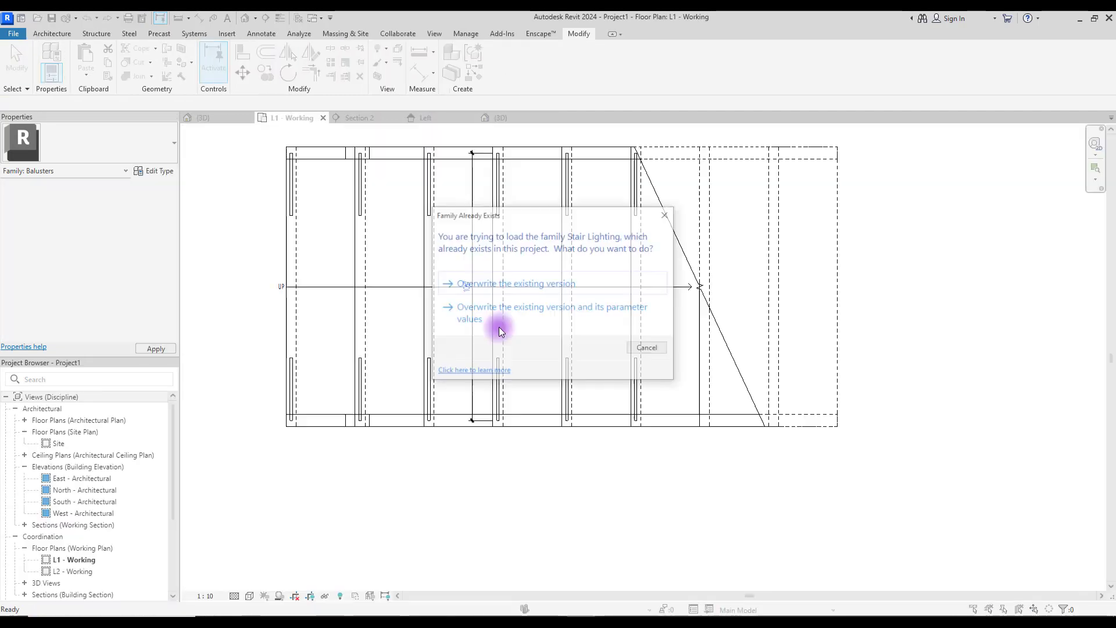
{"action": "left_click", "coordinate": [511, 309]}
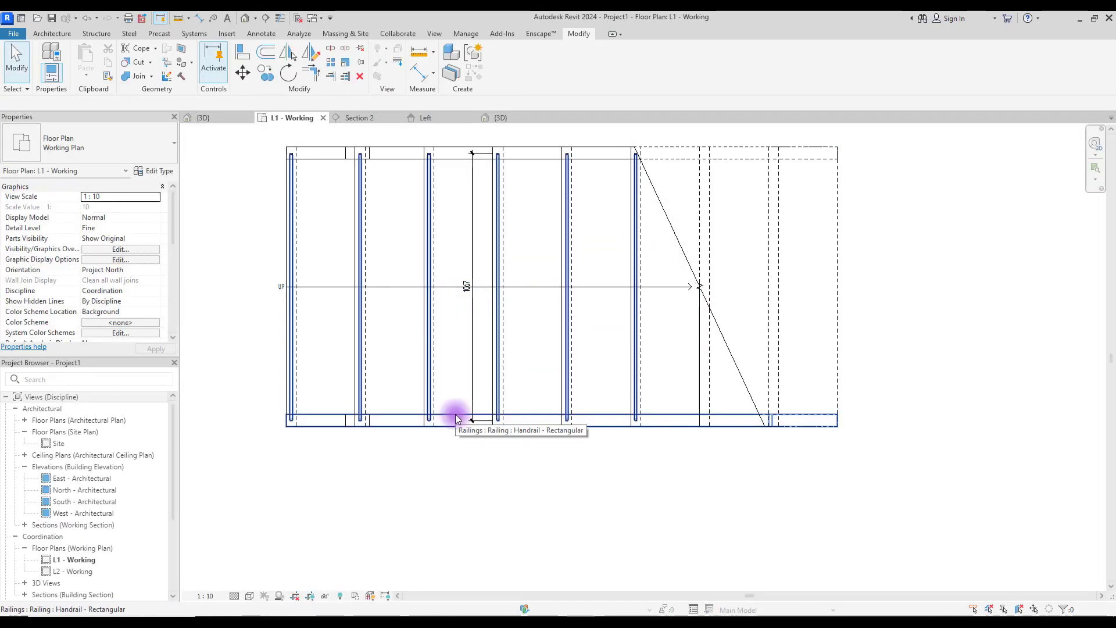
Duplicate the lower railing's type in the L1 - Working plan as Handrail - Rectangular 2
{"action": "left_click", "coordinate": [516, 418]}
{"action": "left_click", "coordinate": [147, 171]}
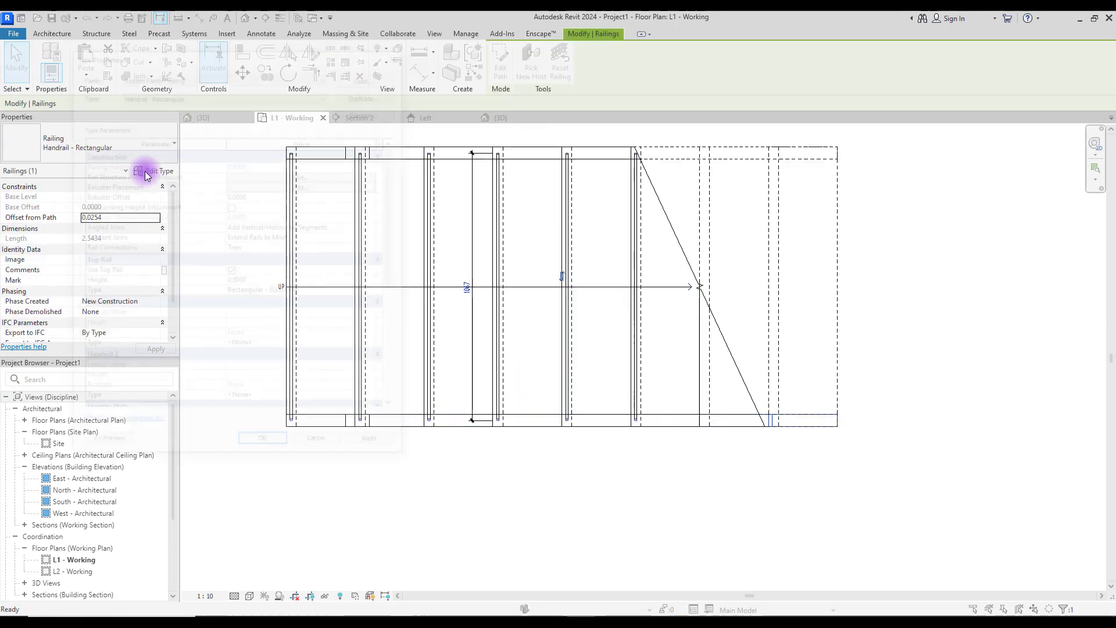
{"action": "left_click", "coordinate": [366, 92]}
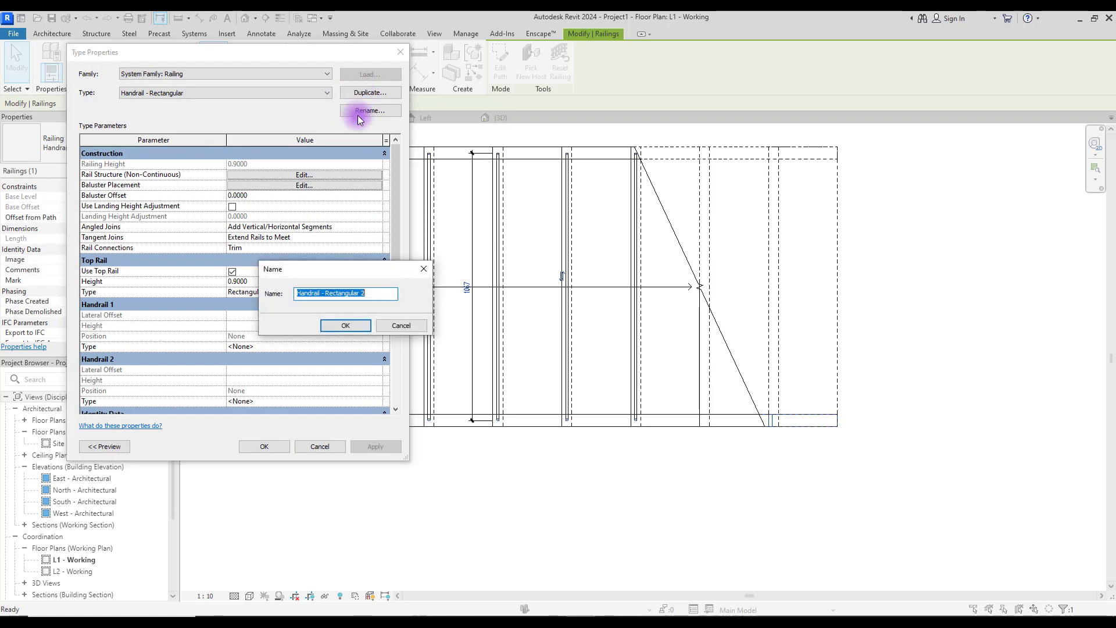
{"action": "left_click", "coordinate": [344, 326]}
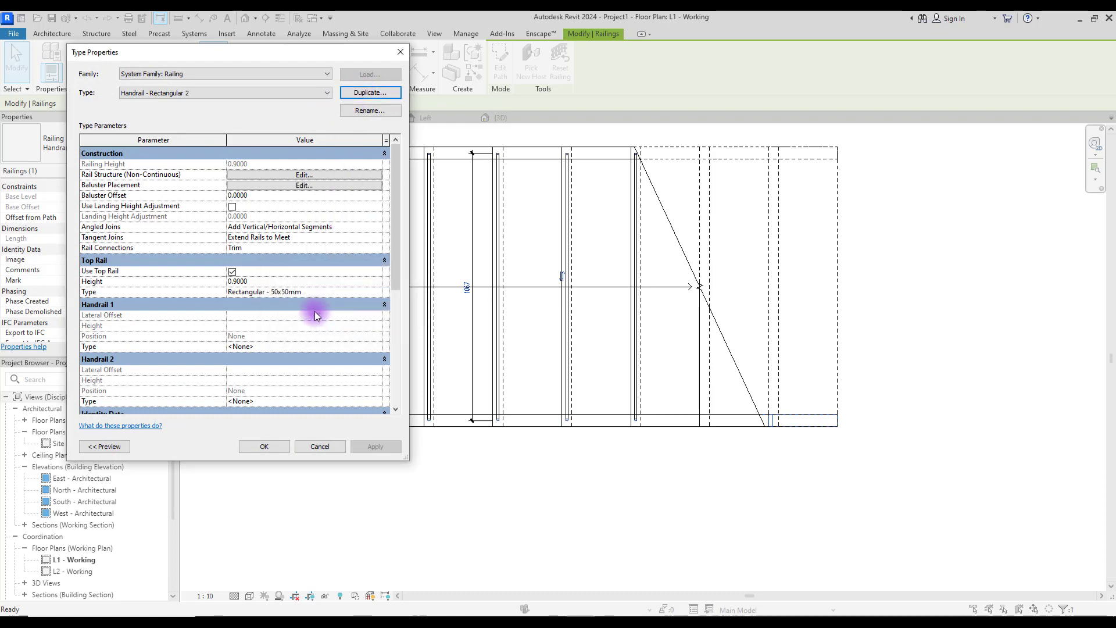
Set the regular and per-tread balusters of Handrail - Rectangular 2 to M_Baluster - Square : 20mm and show the railing in 3D
{"action": "left_click", "coordinate": [288, 184]}
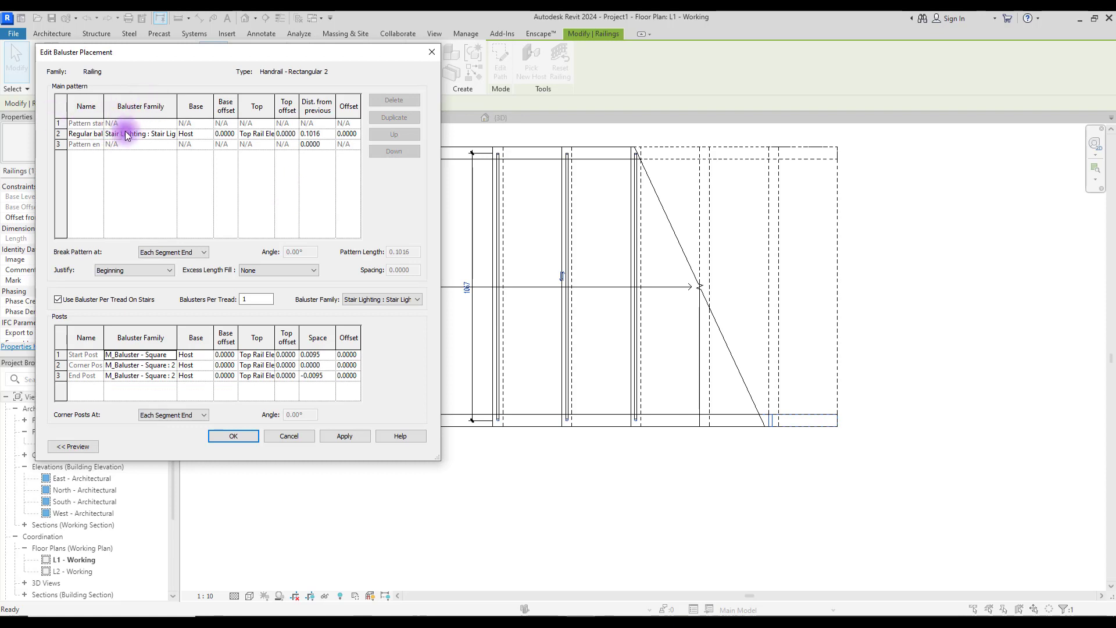
{"action": "left_click", "coordinate": [176, 134]}
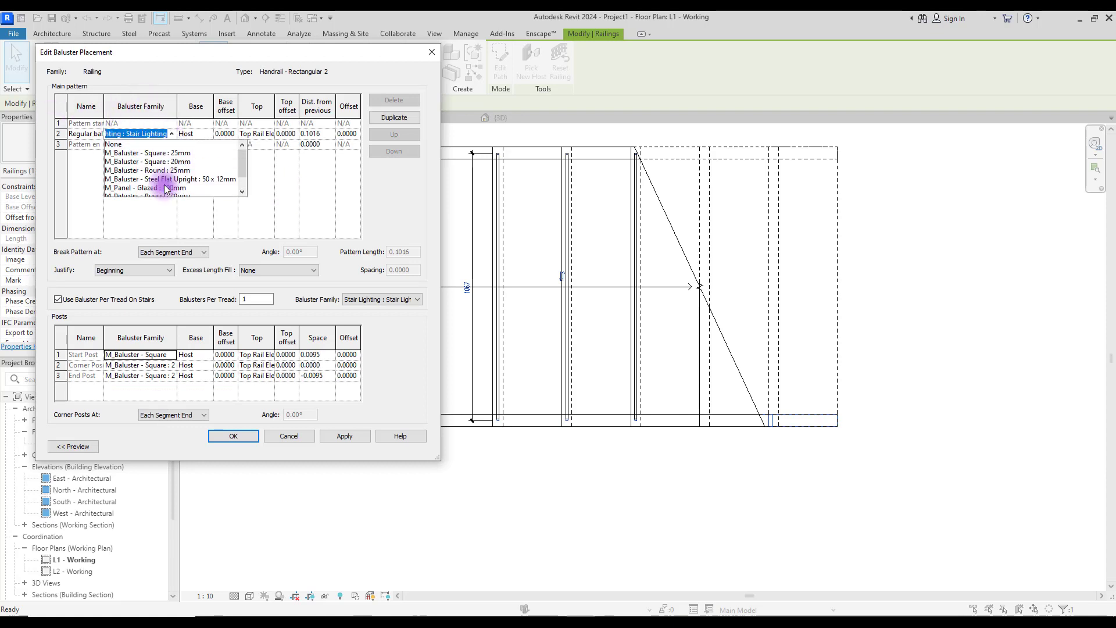
{"action": "left_click", "coordinate": [146, 163]}
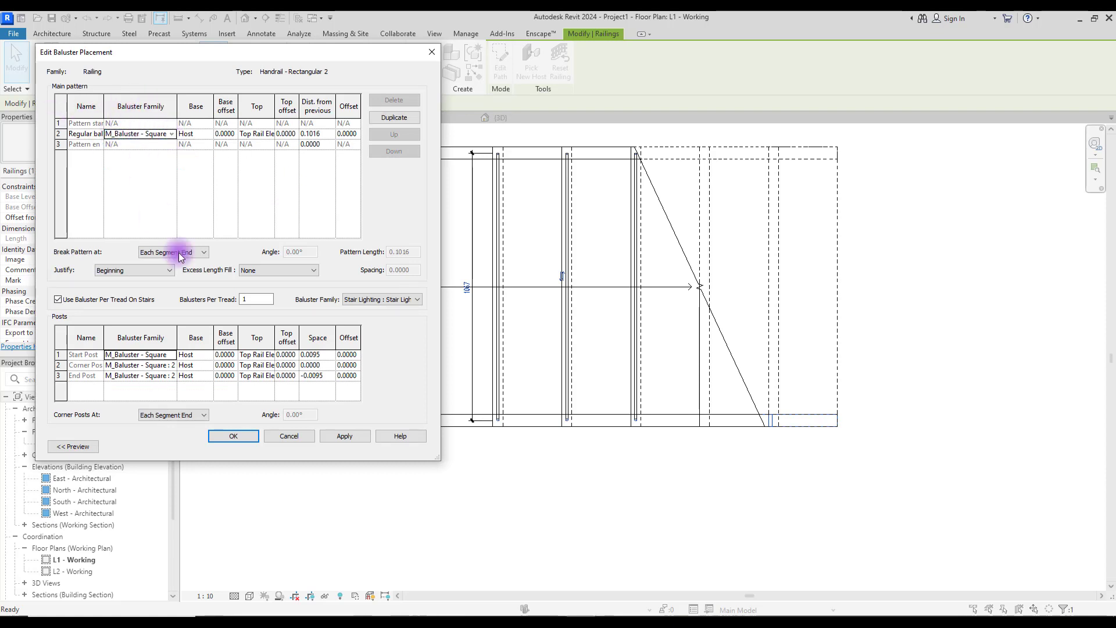
{"action": "left_click", "coordinate": [401, 299]}
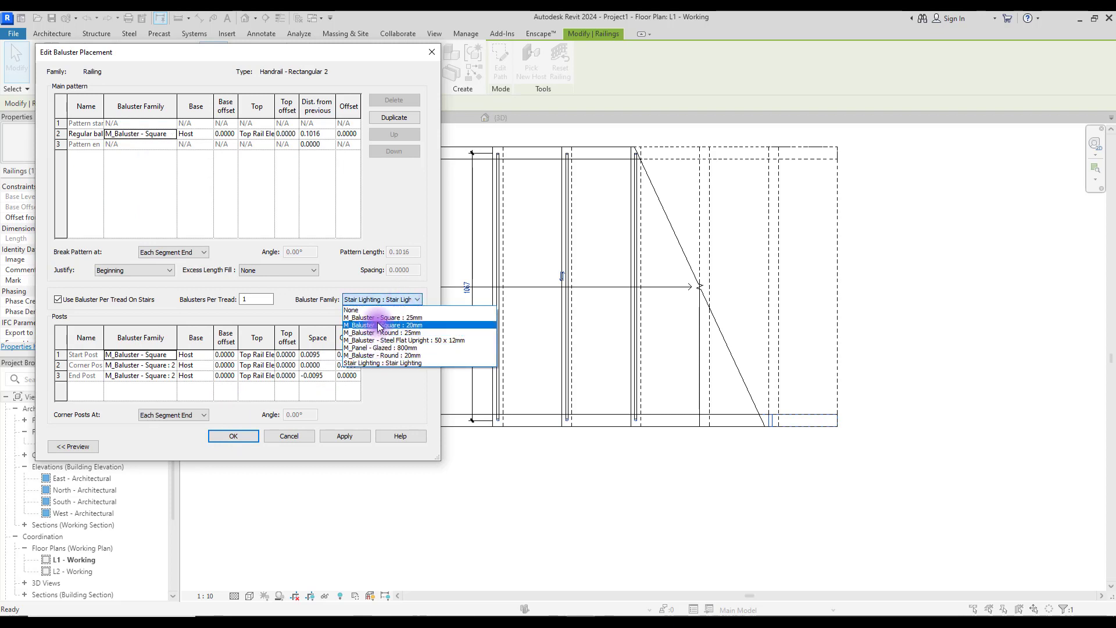
{"action": "left_click", "coordinate": [381, 323]}
{"action": "key", "text": "Return"}
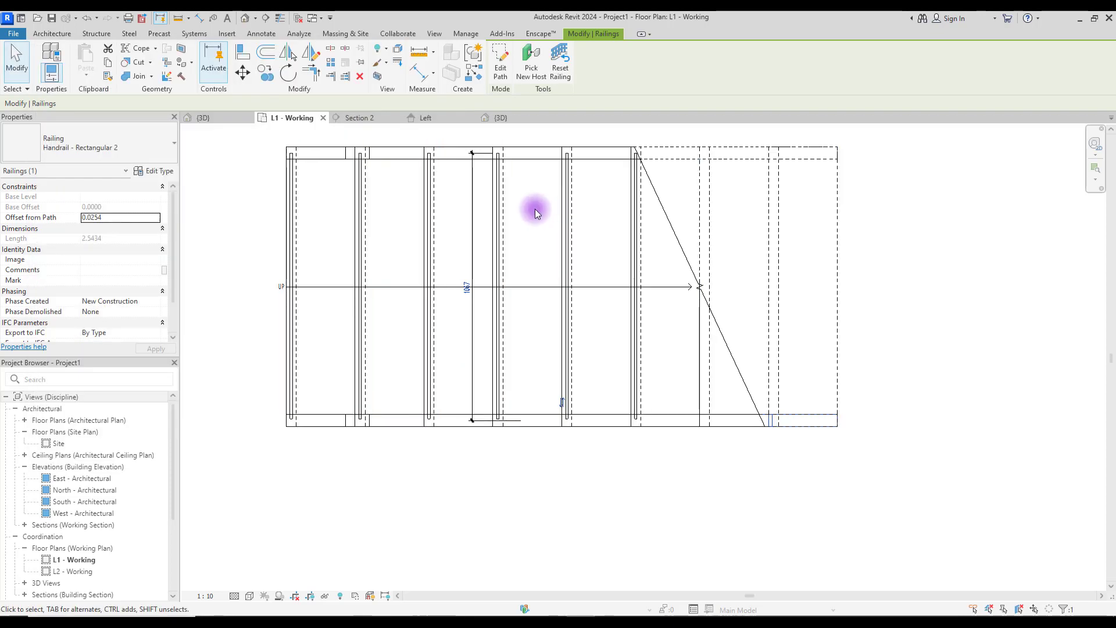
{"action": "left_click", "coordinate": [221, 118]}
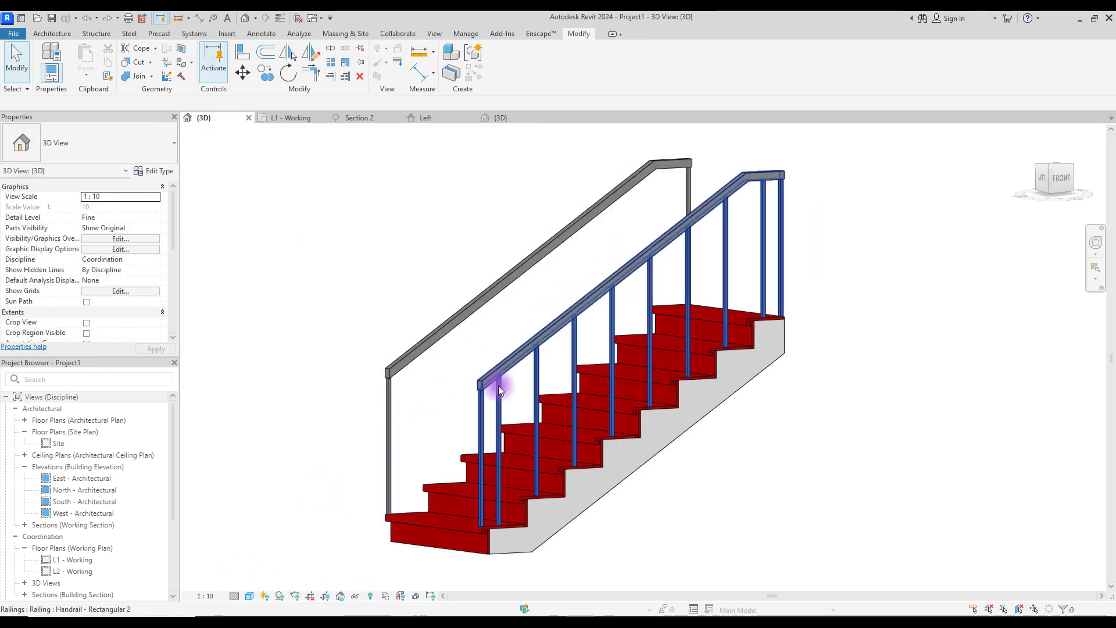
{"action": "left_click", "coordinate": [502, 384]}
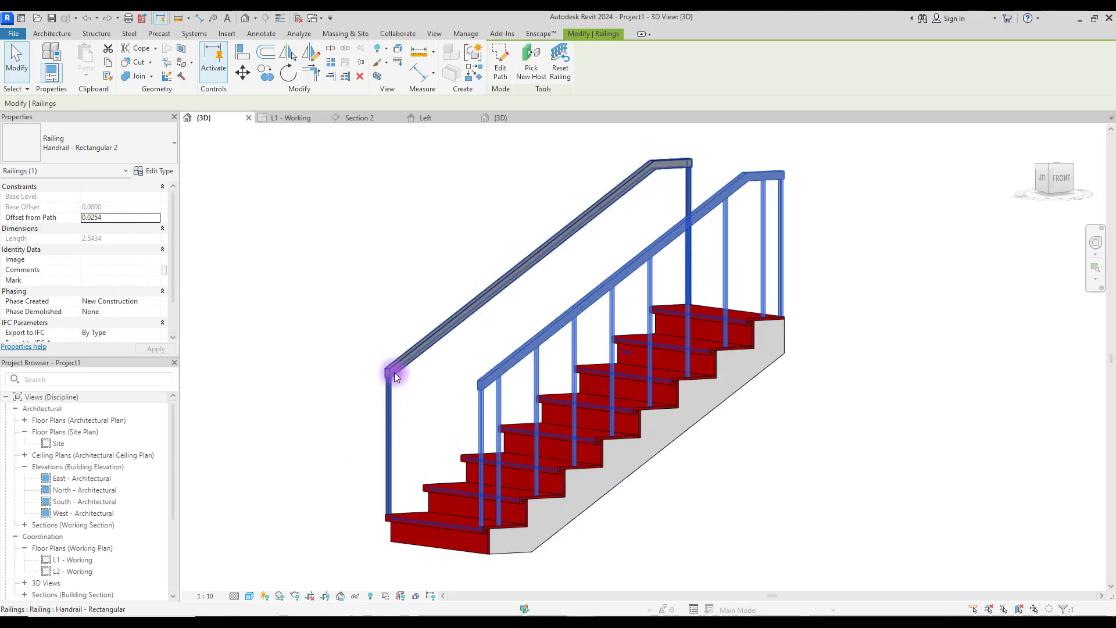
Turn off the top rail and turn on landing height adjustment in the Handrail - Rectangular railing type
{"action": "left_click", "coordinate": [417, 346]}
{"action": "left_click", "coordinate": [152, 174]}
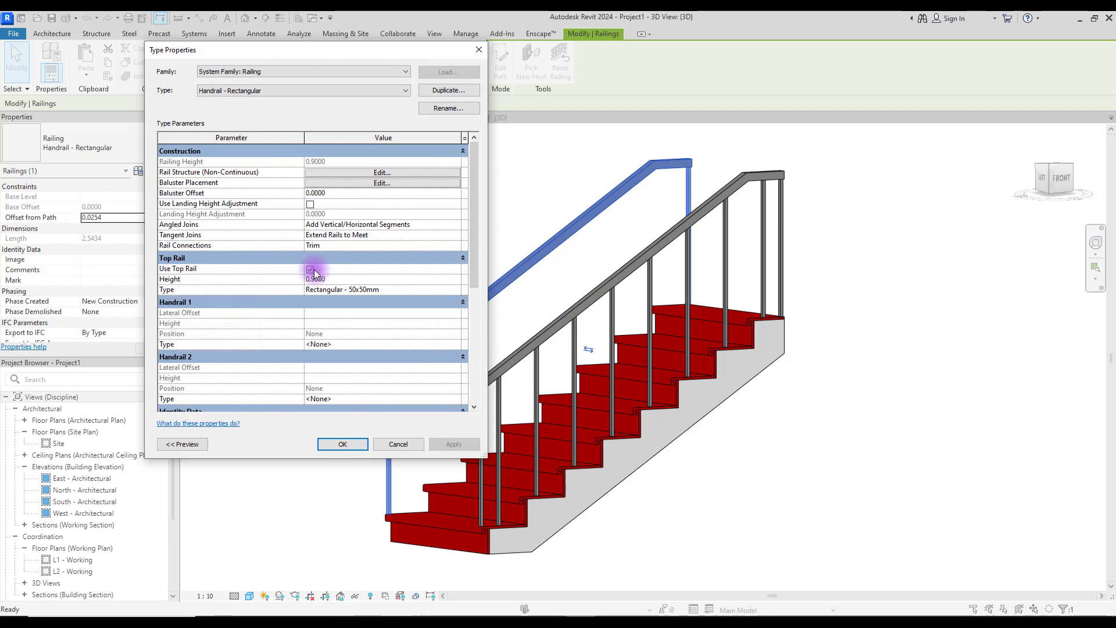
{"action": "left_click", "coordinate": [310, 270]}
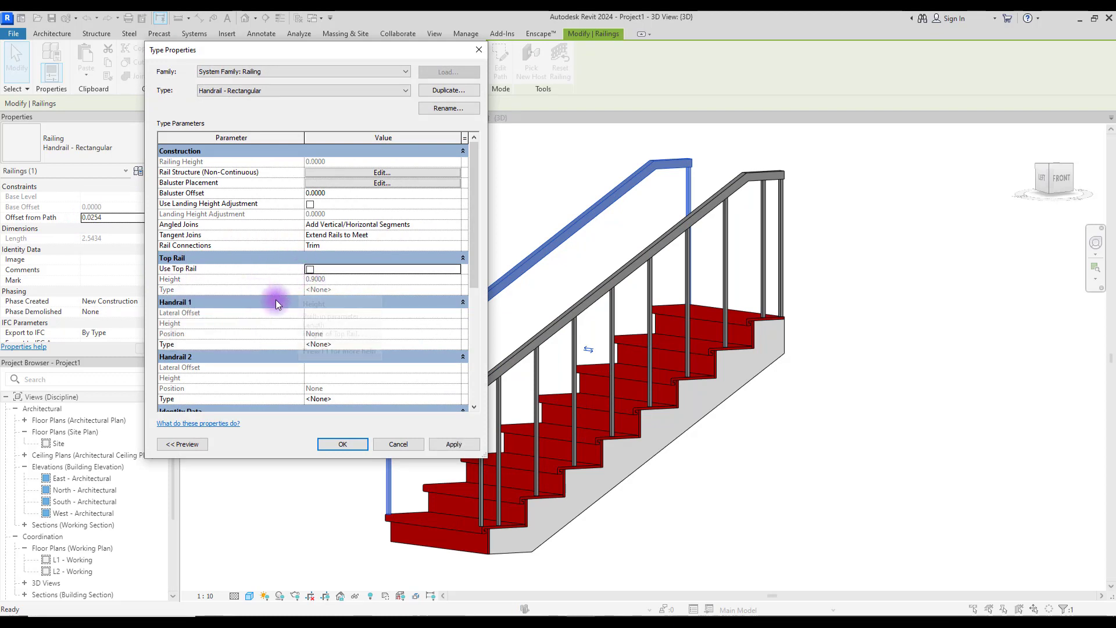
{"action": "left_click", "coordinate": [459, 448]}
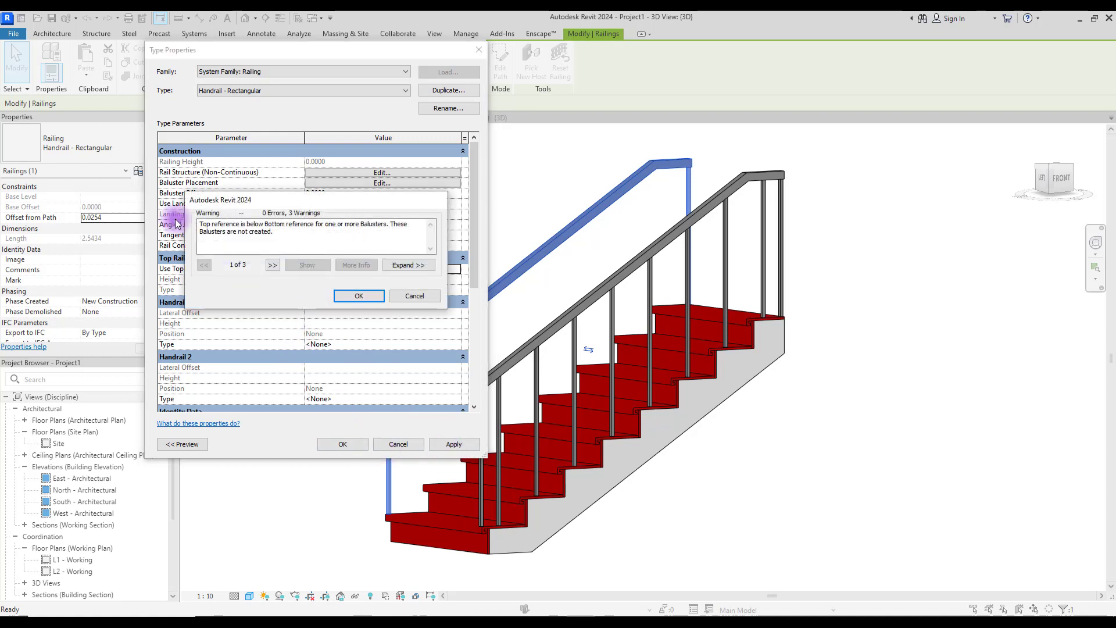
{"action": "left_click", "coordinate": [310, 204]}
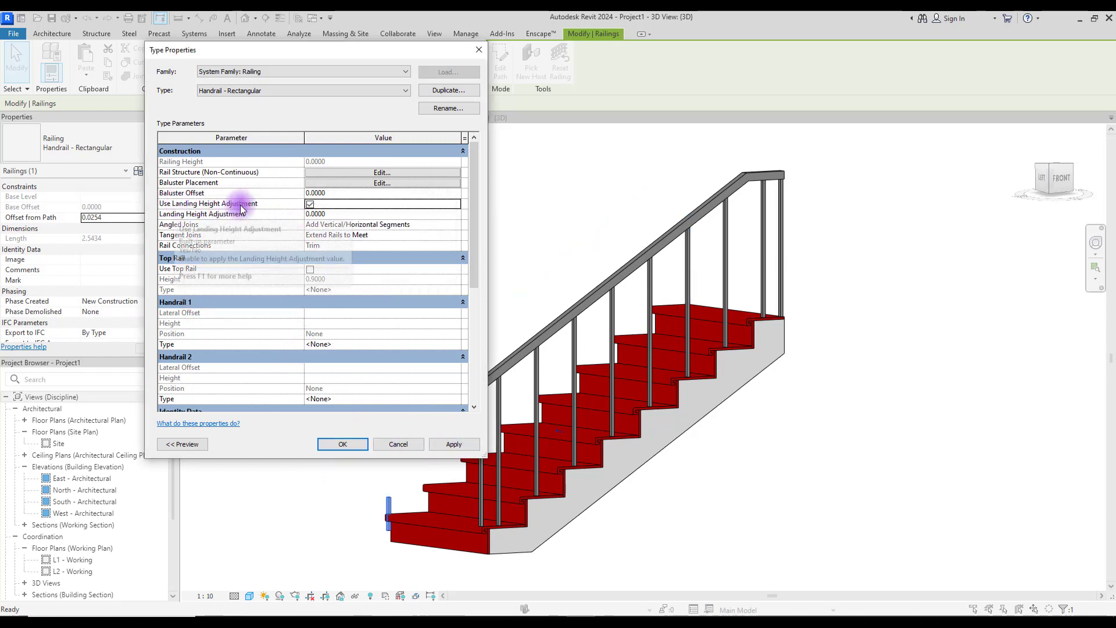
{"action": "left_click", "coordinate": [310, 205]}
{"action": "left_click", "coordinate": [310, 205]}
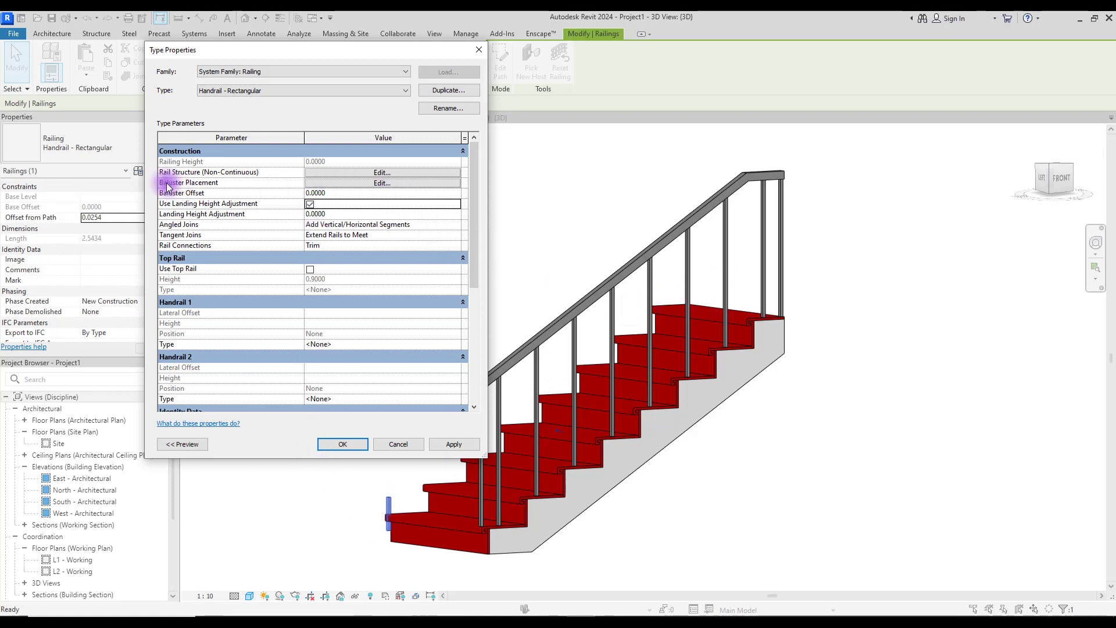
Remove the start, corner and end posts from the baluster placement of the Handrail - Rectangular type
{"action": "left_click", "coordinate": [343, 184]}
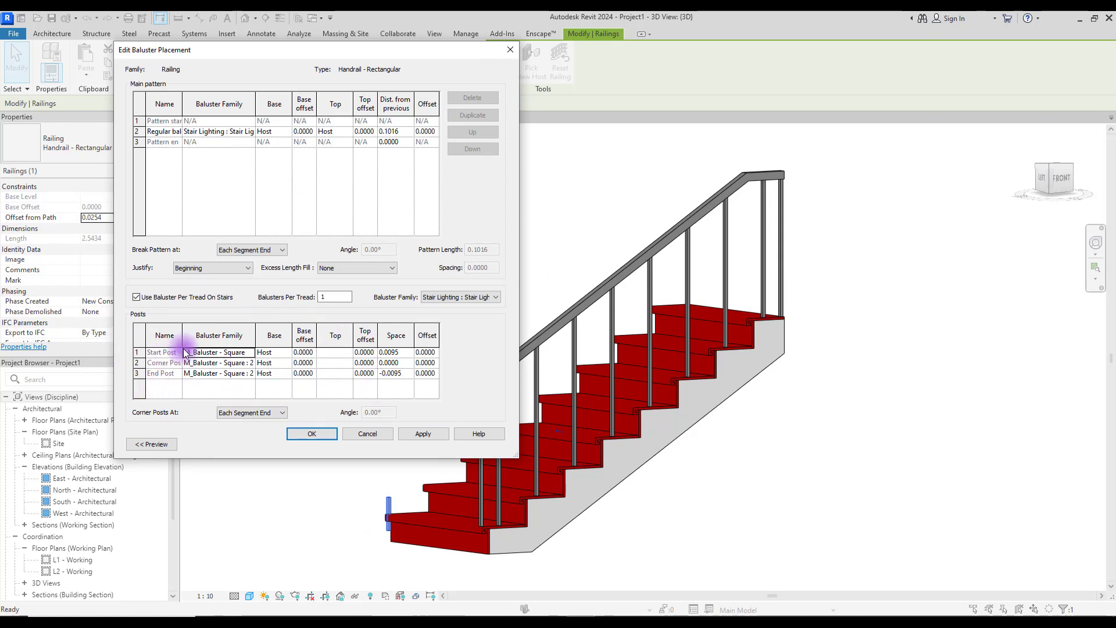
{"action": "left_click", "coordinate": [254, 358]}
{"action": "left_click", "coordinate": [168, 357]}
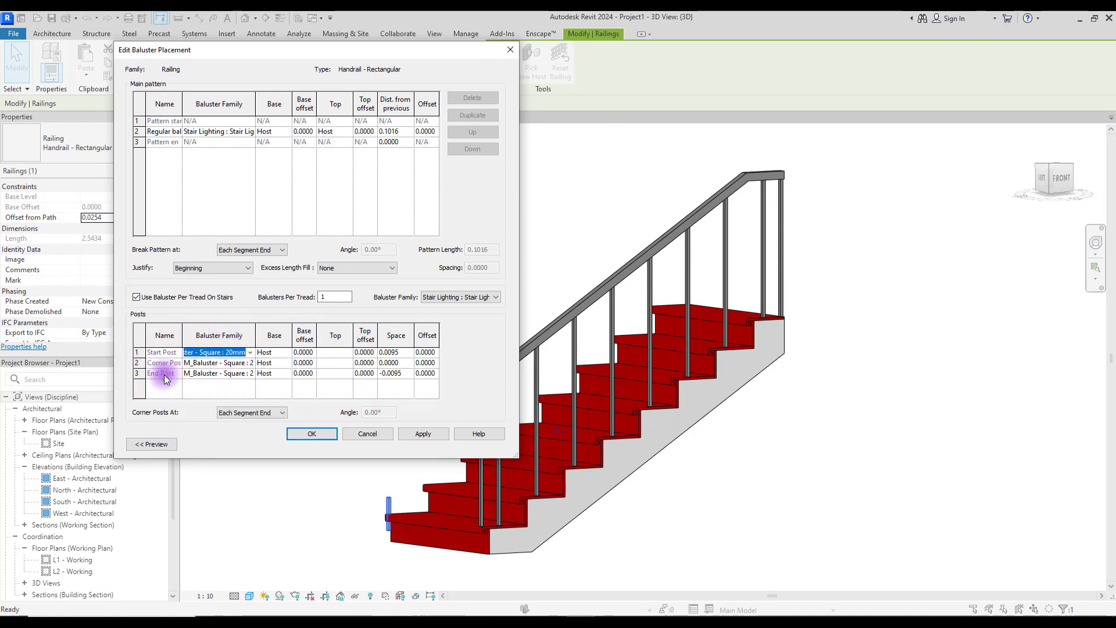
{"action": "left_click", "coordinate": [250, 352]}
{"action": "left_click", "coordinate": [195, 364]}
{"action": "left_click", "coordinate": [250, 363]}
{"action": "left_click", "coordinate": [193, 372]}
{"action": "left_click", "coordinate": [250, 373]}
{"action": "left_click", "coordinate": [210, 384]}
{"action": "left_click", "coordinate": [317, 433]}
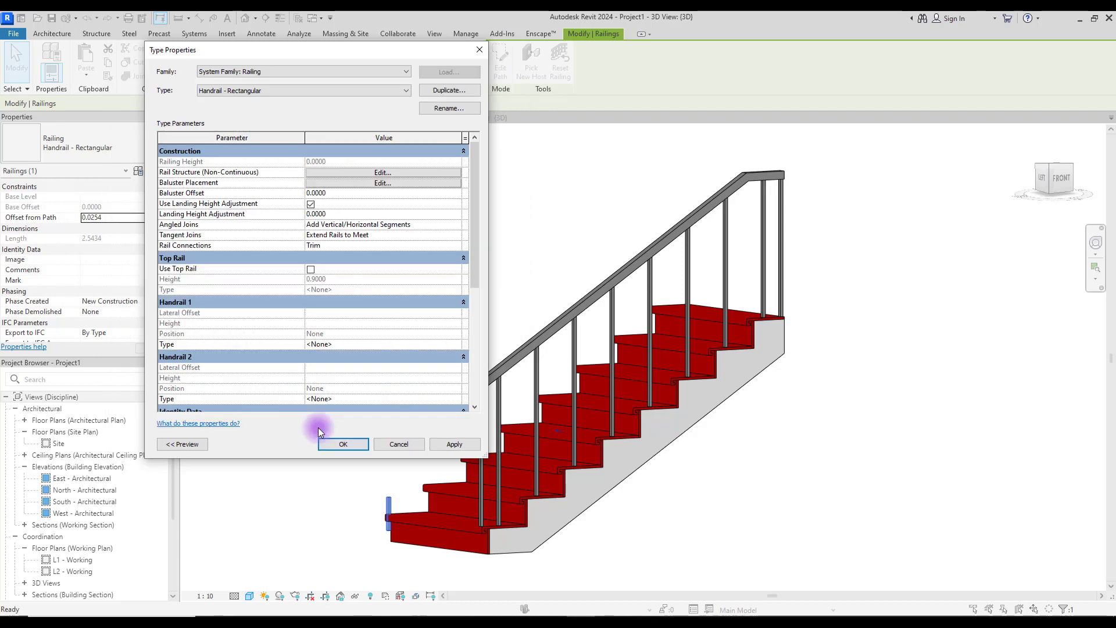
{"action": "left_click", "coordinate": [343, 444]}
{"action": "key", "text": "Escape"}
Examine from the front how the light sits inside the stair nosing
{"action": "scroll", "coordinate": [445, 217], "scroll_direction": "up", "scroll_amount": 3}
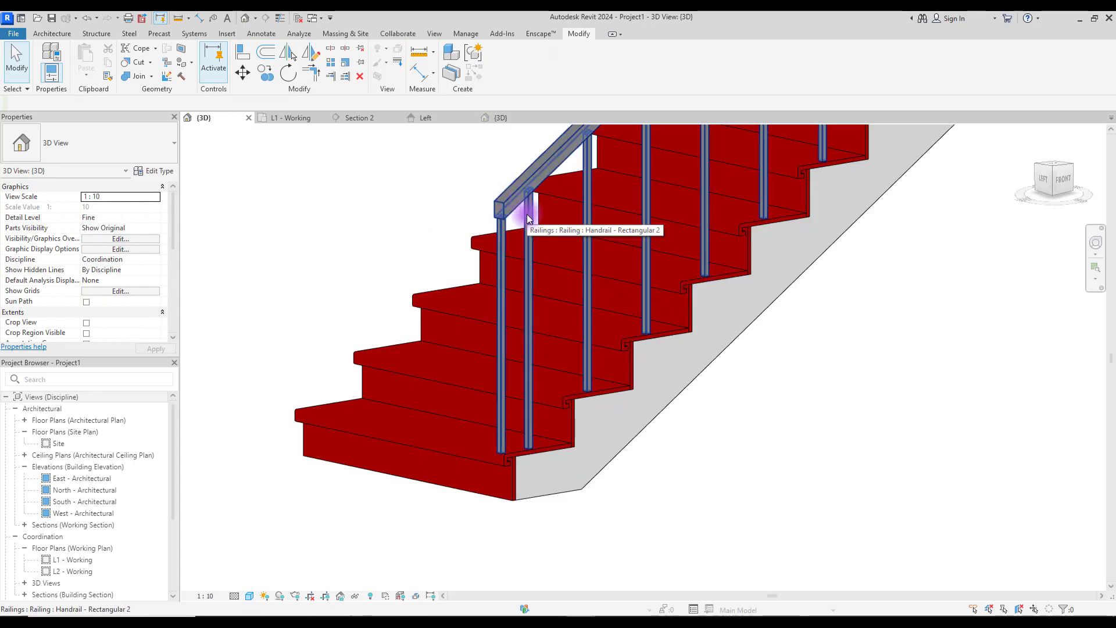
{"action": "left_click", "coordinate": [558, 407]}
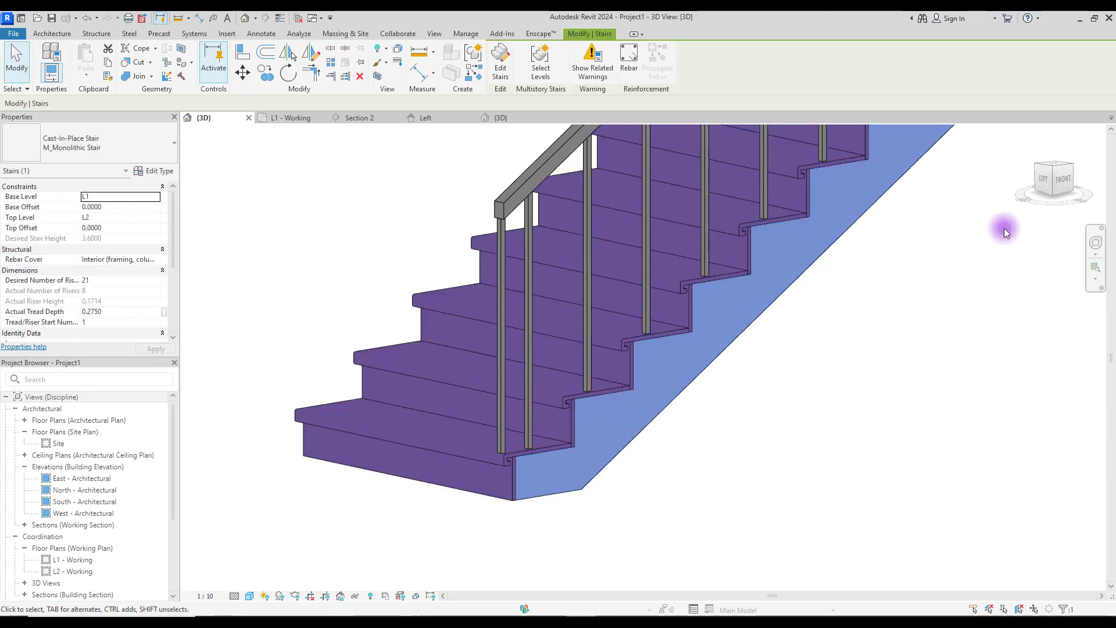
{"action": "left_click", "coordinate": [1062, 182]}
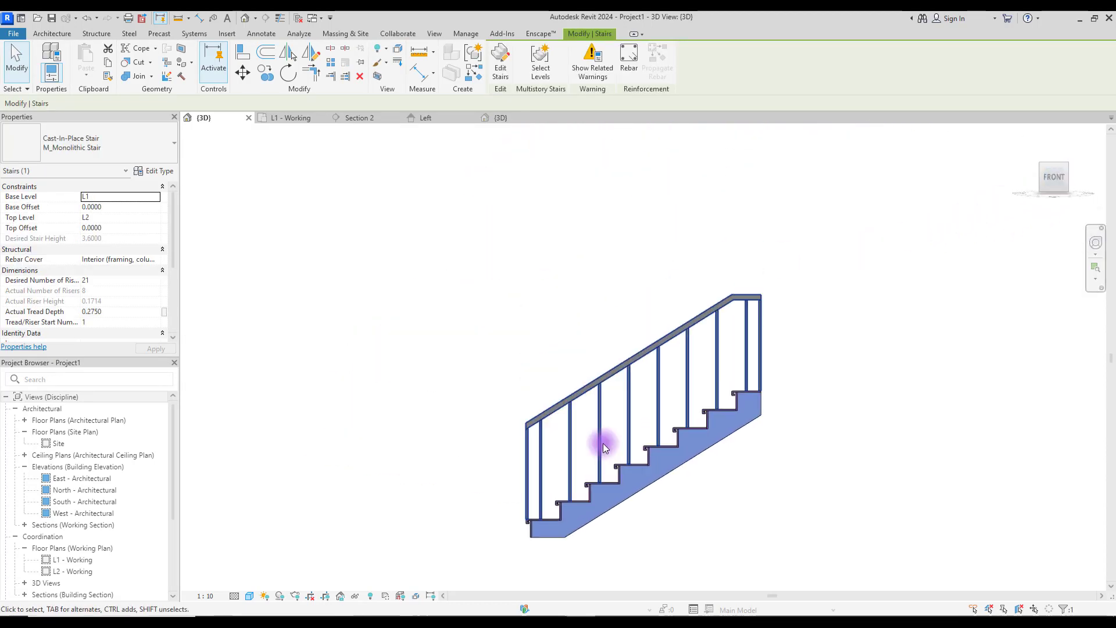
{"action": "scroll", "coordinate": [610, 465], "scroll_direction": "up", "scroll_amount": 6}
{"action": "scroll", "coordinate": [611, 330], "scroll_direction": "up", "scroll_amount": 2}
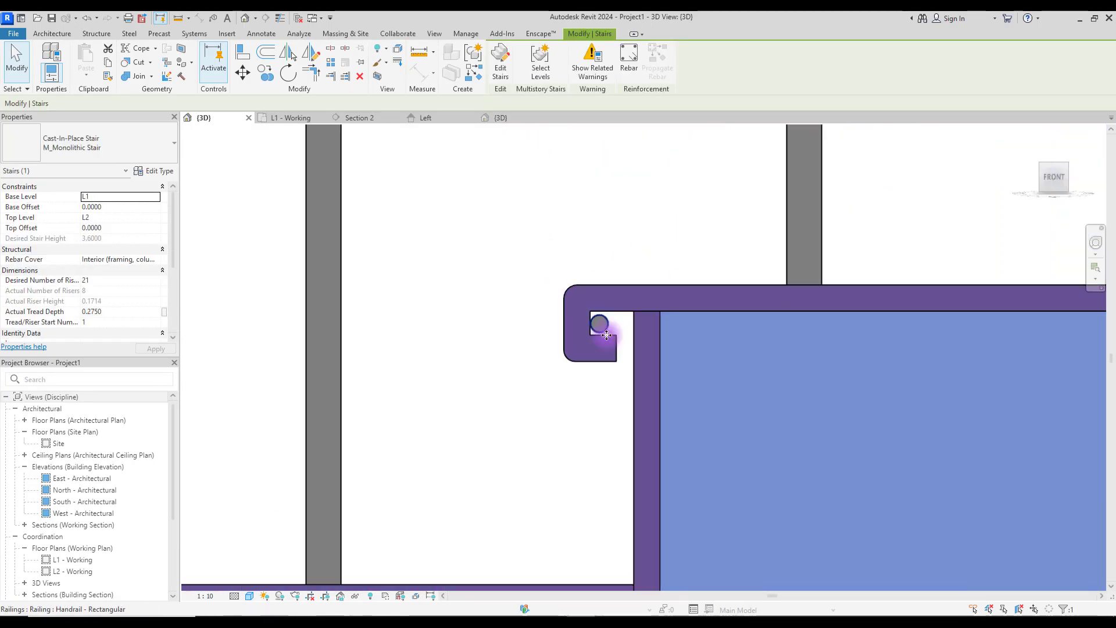
{"action": "scroll", "coordinate": [607, 325], "scroll_direction": "down", "scroll_amount": 6}
Create a new material named Light for the extrusion in the Left view of the Stair Lighting family
{"action": "left_click", "coordinate": [434, 194]}
{"action": "left_click", "coordinate": [422, 115]}
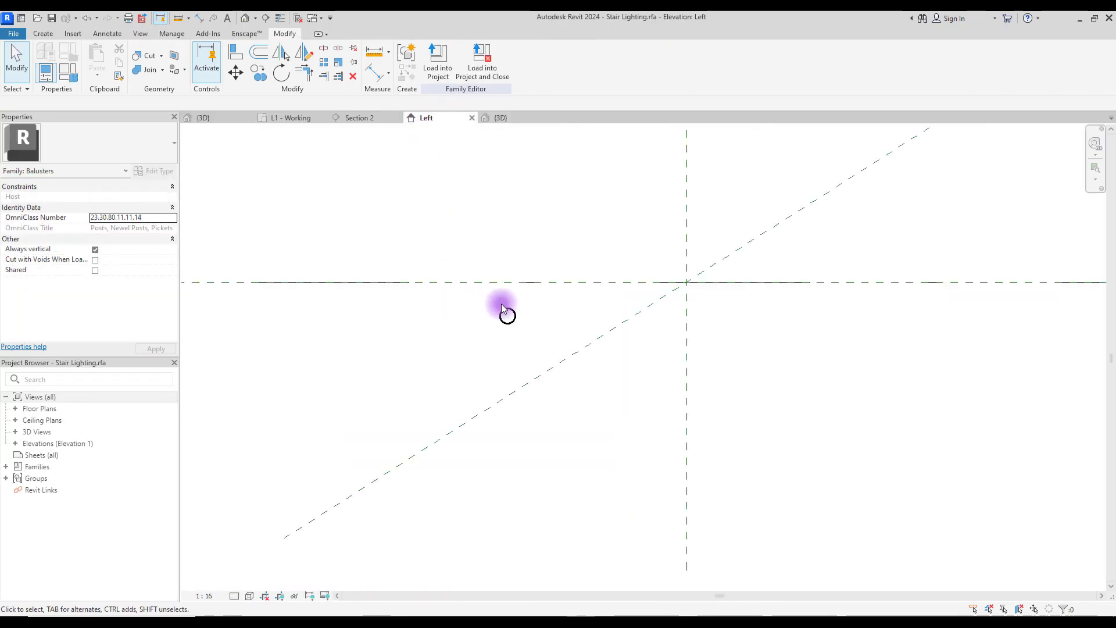
{"action": "left_click", "coordinate": [505, 311]}
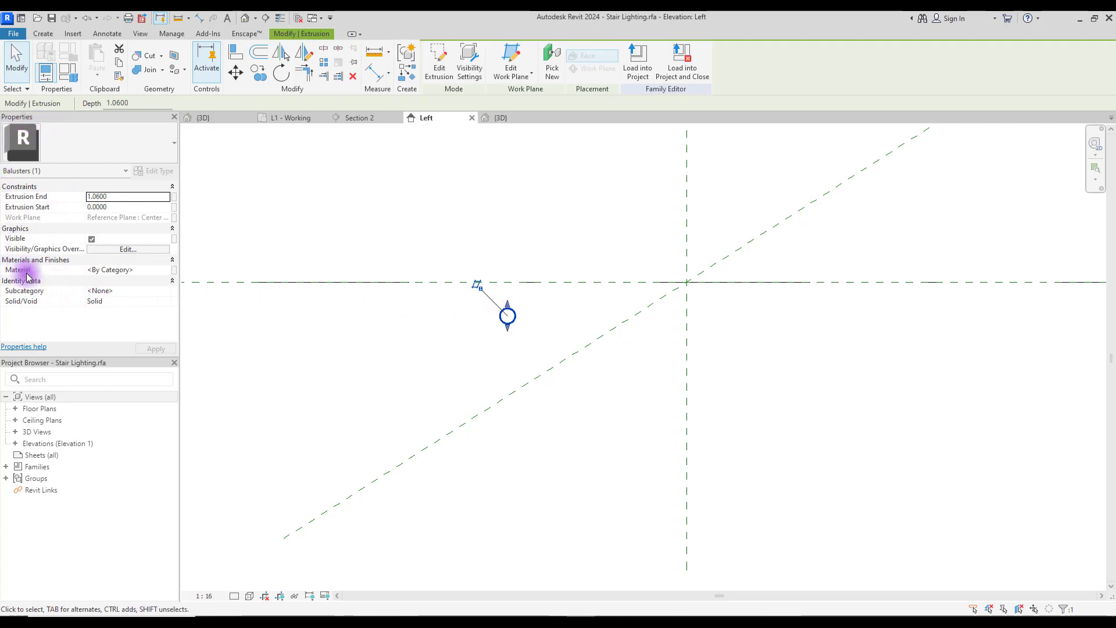
{"action": "left_click", "coordinate": [167, 272]}
{"action": "left_click", "coordinate": [127, 459]}
{"action": "left_click", "coordinate": [145, 470]}
{"action": "right_click", "coordinate": [149, 219]}
{"action": "left_click", "coordinate": [194, 267]}
{"action": "type", "text": "Light"}
{"action": "key", "text": "Return"}
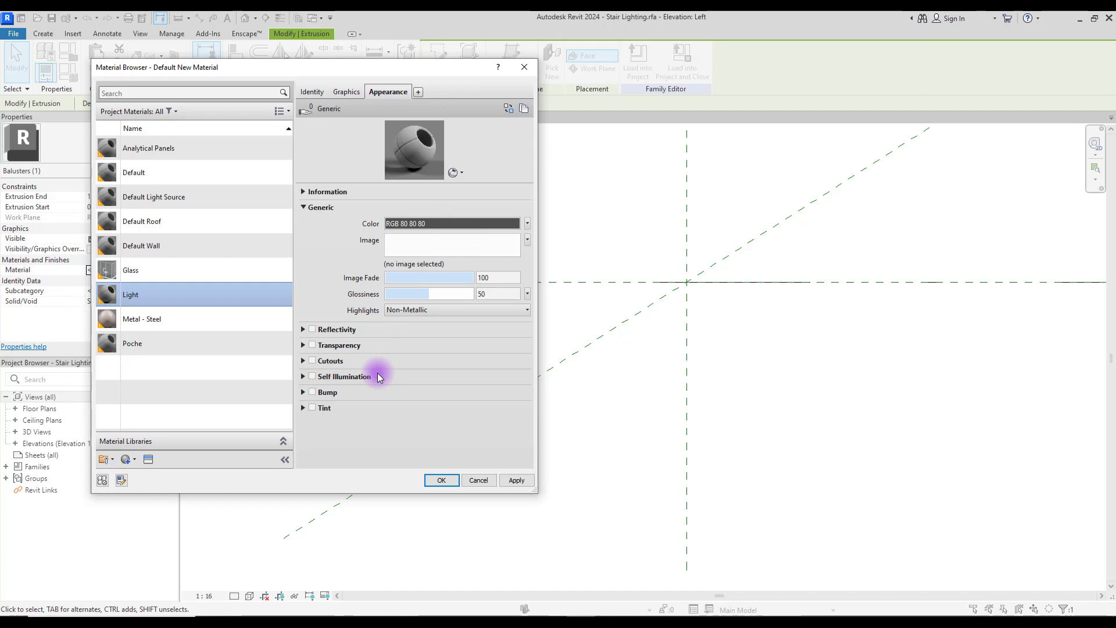
Replace the Light material's appearance with the LED - SMD 3528 - 8lm (White) asset from the Miscellaneous category of the Appearance Library
{"action": "left_click", "coordinate": [149, 459]}
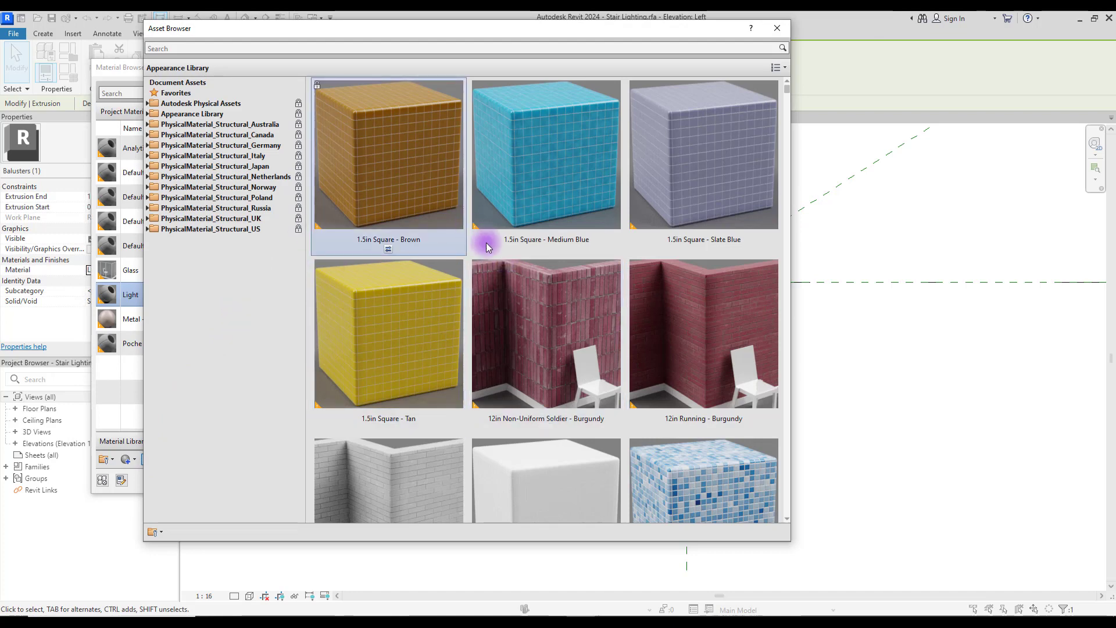
{"action": "scroll", "coordinate": [528, 258], "scroll_direction": "down", "scroll_amount": 15}
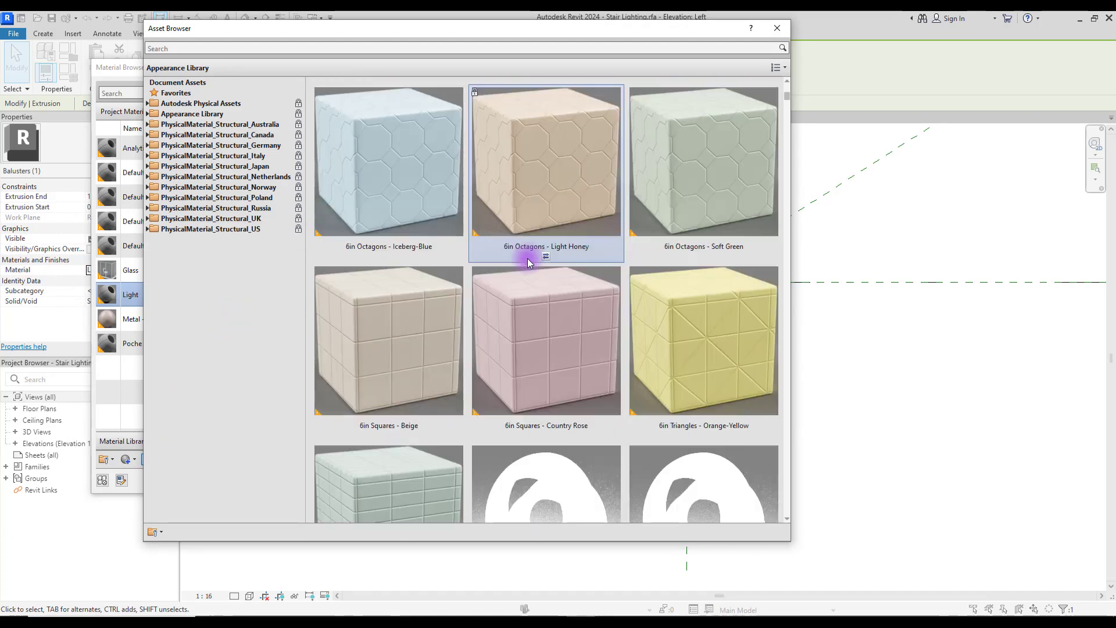
{"action": "scroll", "coordinate": [528, 258], "scroll_direction": "up", "scroll_amount": 3}
{"action": "scroll", "coordinate": [529, 257], "scroll_direction": "down", "scroll_amount": 2}
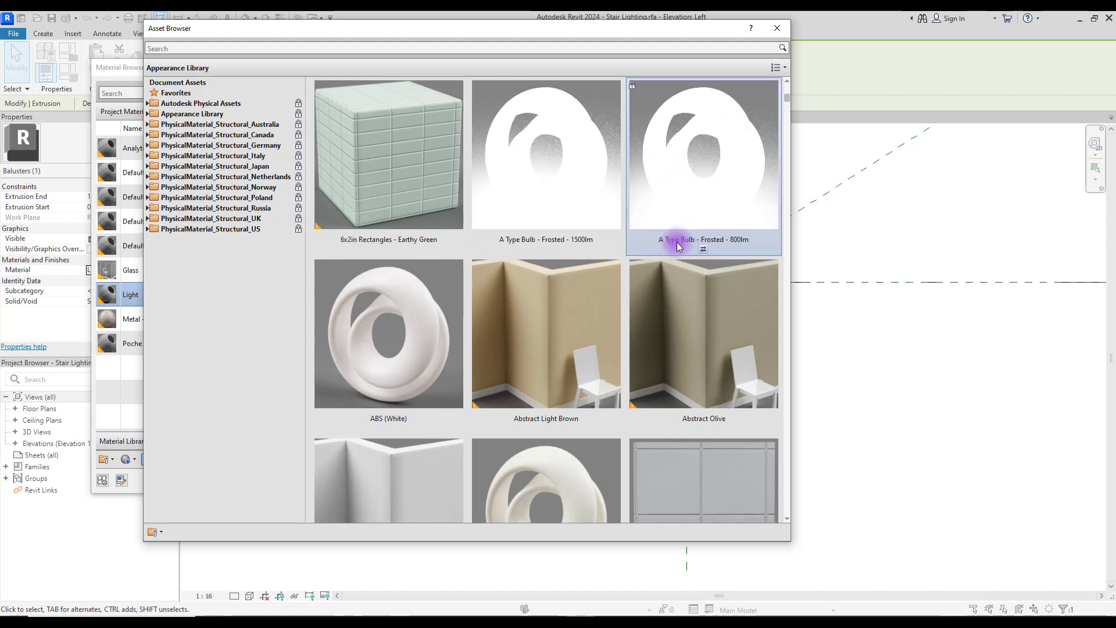
{"action": "left_click", "coordinate": [147, 114]}
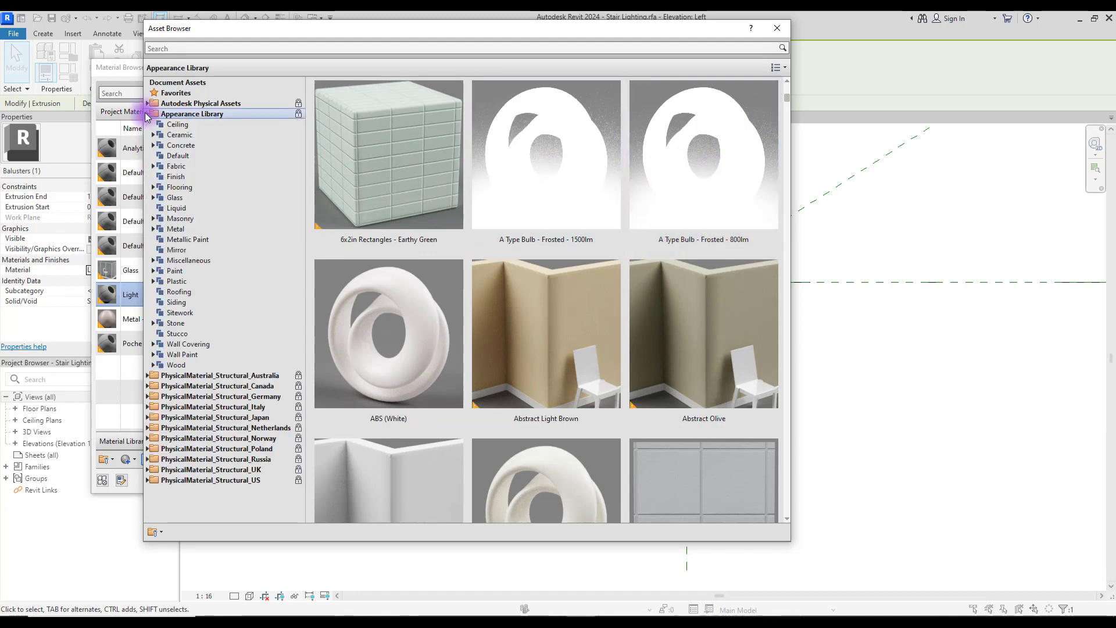
{"action": "left_click", "coordinate": [207, 260]}
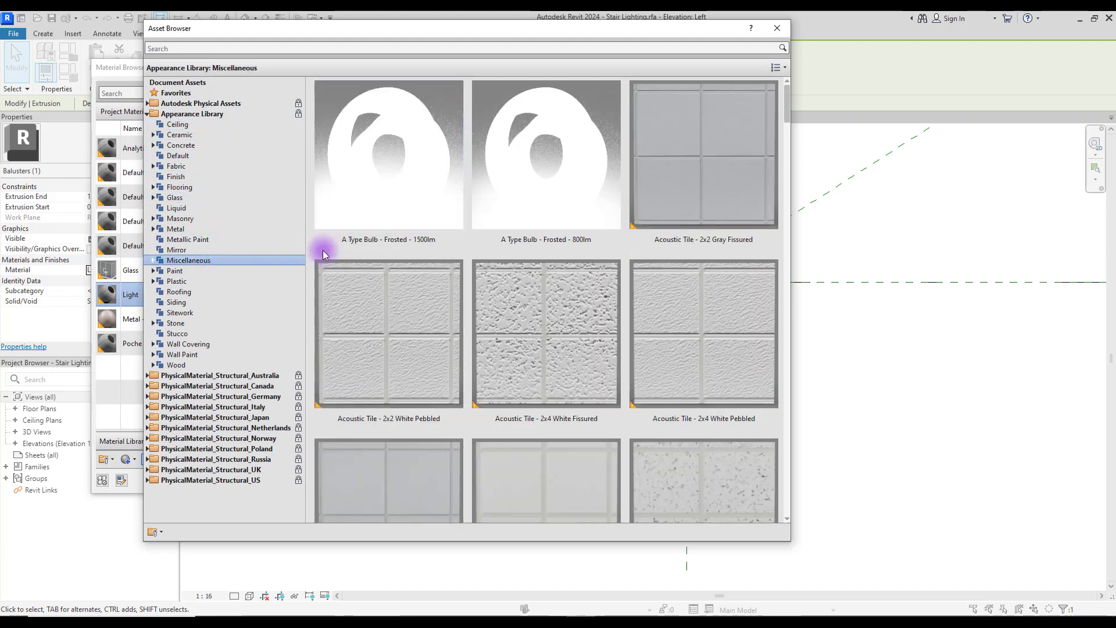
{"action": "left_click_drag", "start_coordinate": [787, 99], "coordinate": [797, 342]}
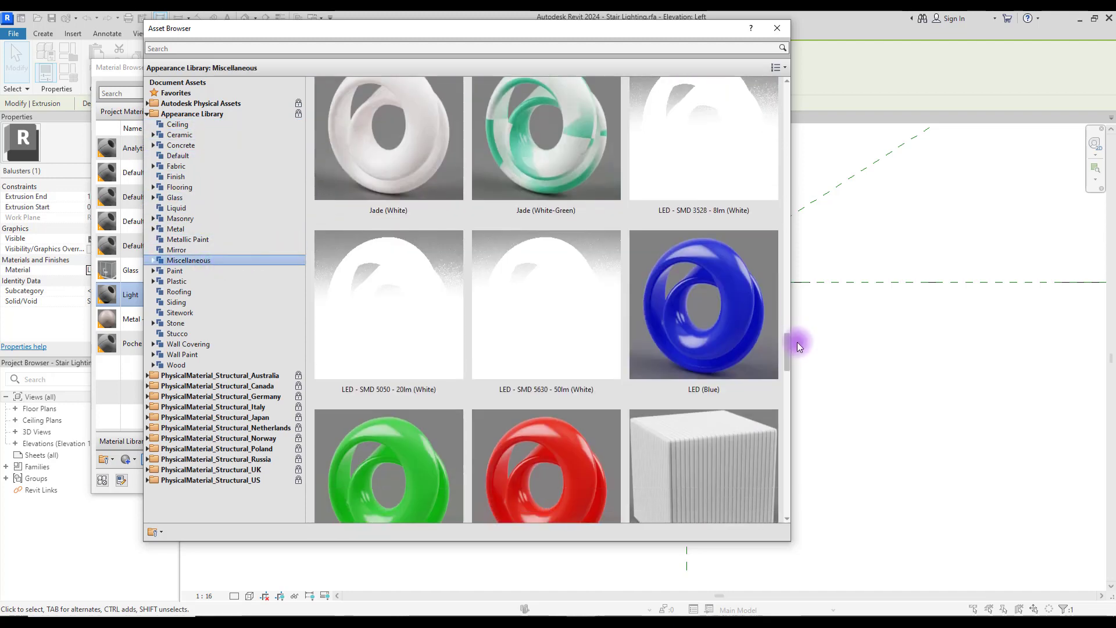
{"action": "scroll", "coordinate": [789, 341], "scroll_direction": "up", "scroll_amount": 1}
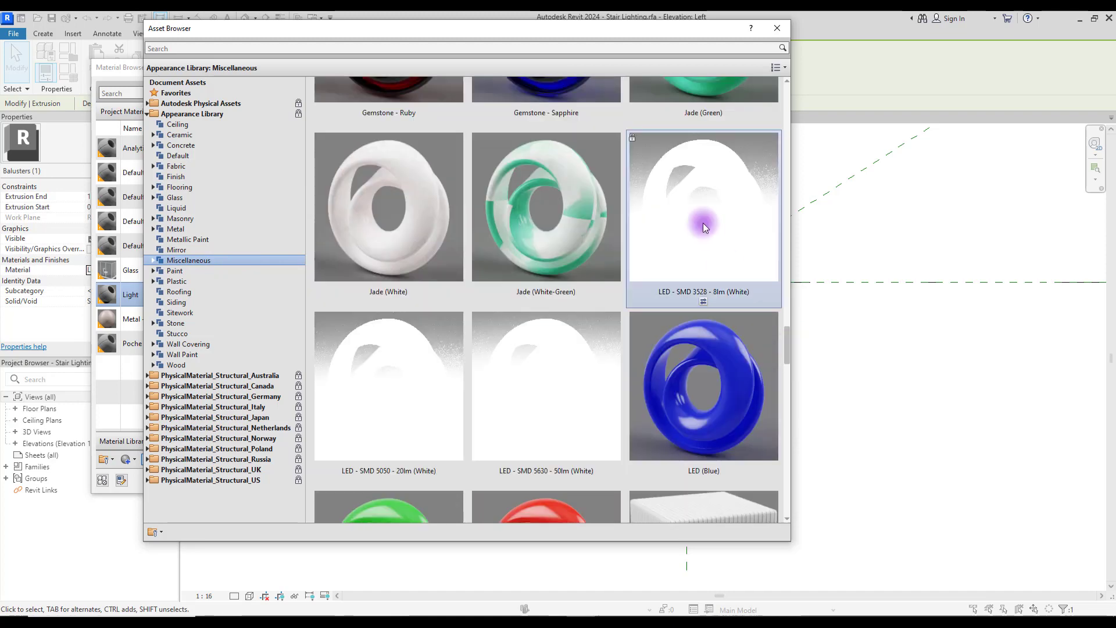
{"action": "left_click", "coordinate": [703, 301]}
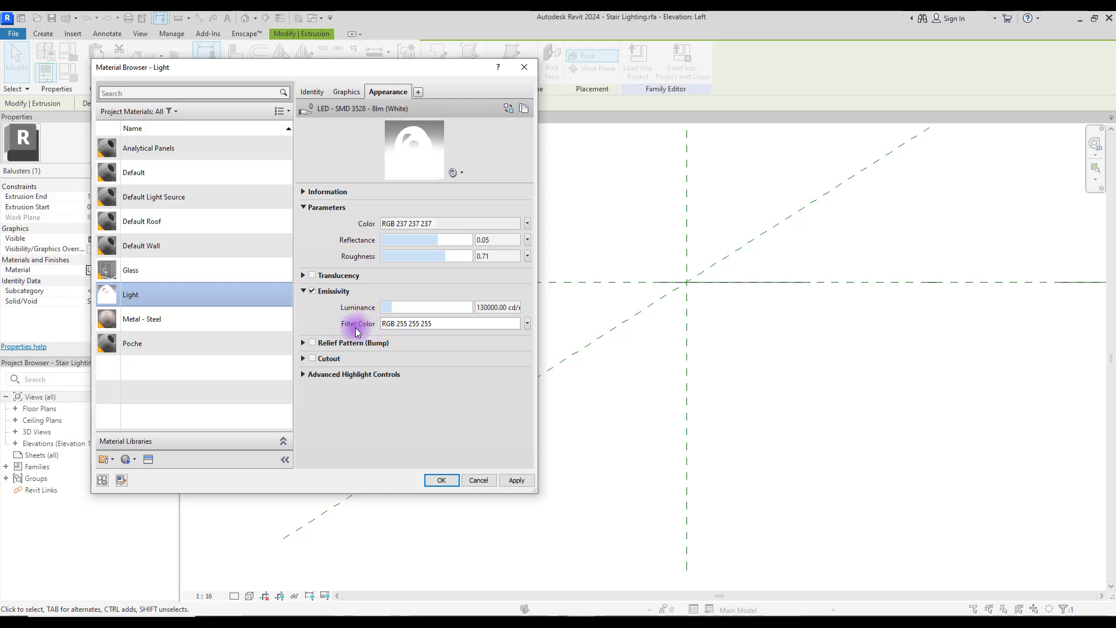
Edit the color in the Light material's appearance settings
{"action": "left_click", "coordinate": [469, 223]}
{"action": "left_click", "coordinate": [445, 202]}
{"action": "left_click", "coordinate": [347, 196]}
{"action": "left_click", "coordinate": [362, 380]}
Assign the Light material to the extrusion and reload the Stair Lighting family into the project, overwriting the existing version
{"action": "left_click", "coordinate": [442, 480]}
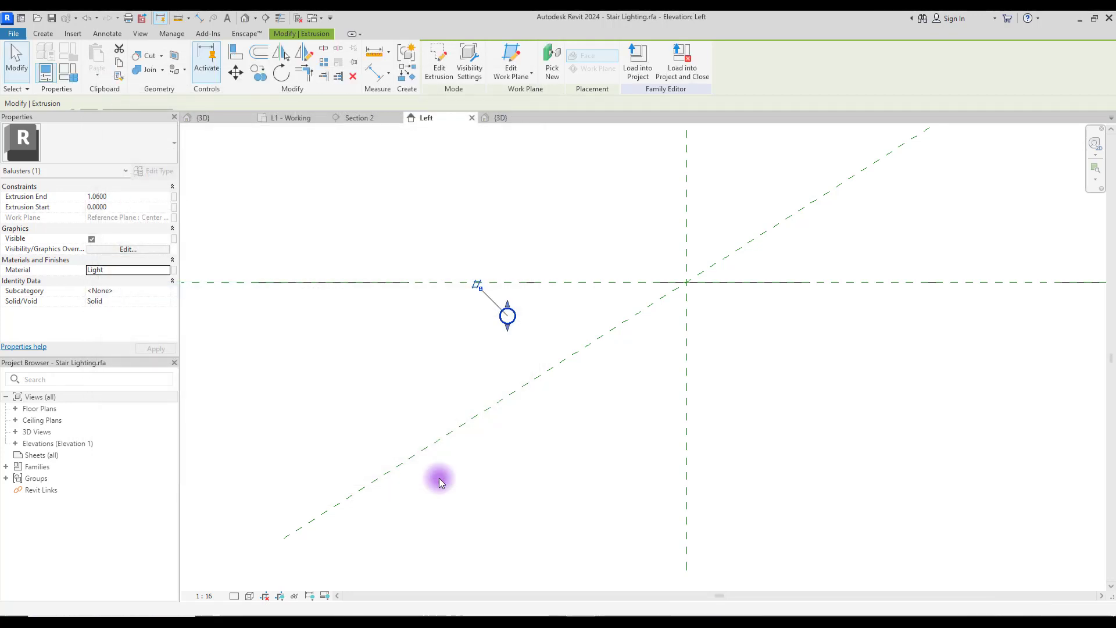
{"action": "left_click", "coordinate": [639, 61]}
{"action": "left_click", "coordinate": [513, 308]}
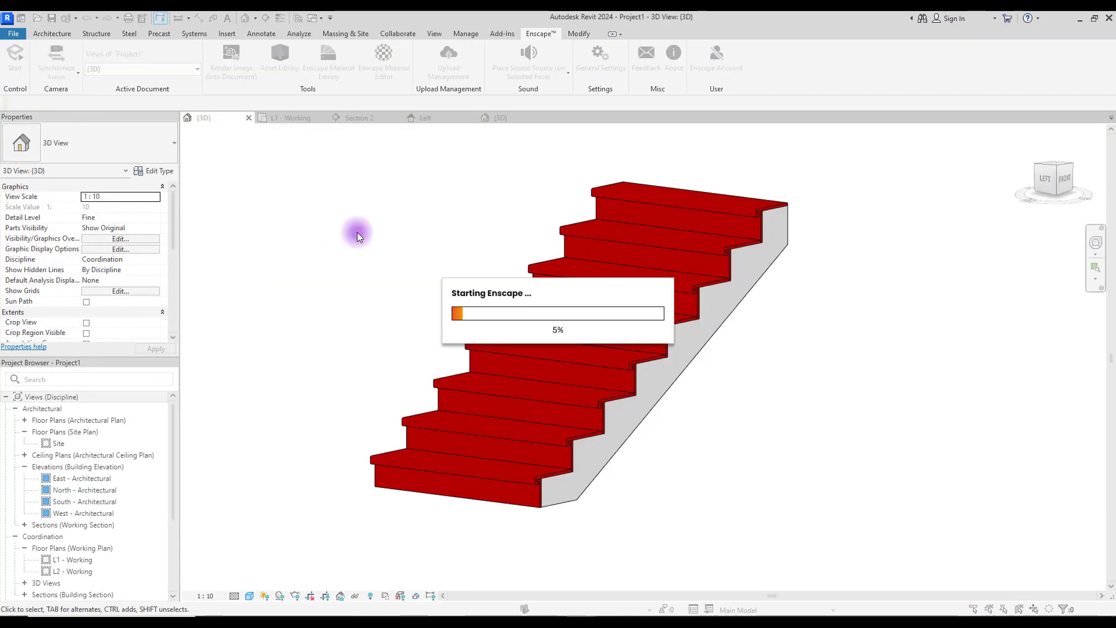